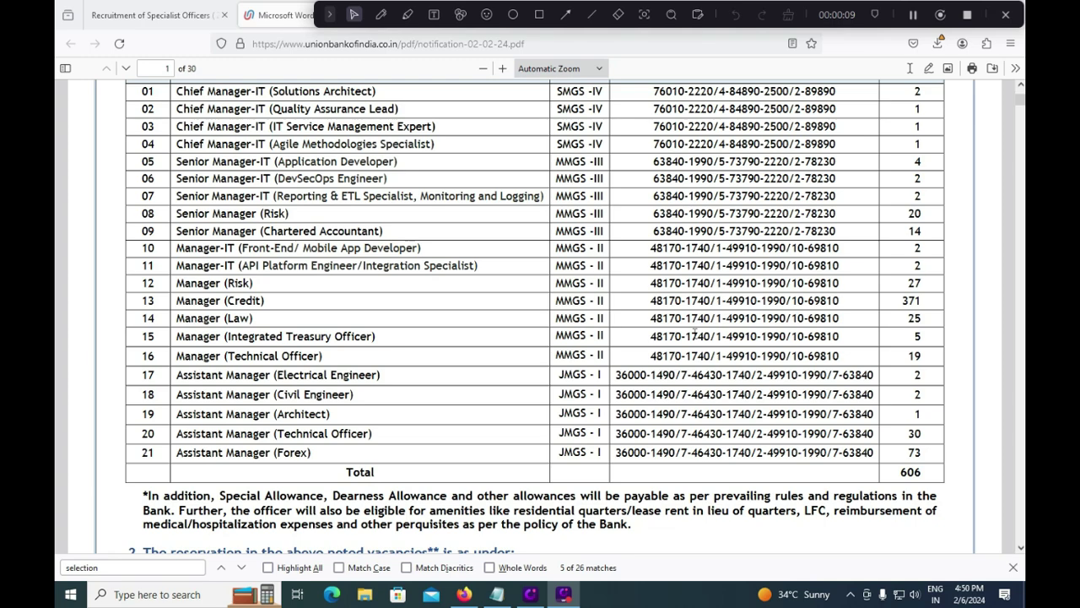
Step: Underline the 03/02/2024 to 23/02/2024 registration dates in red with the freehand pen
scroll(695, 334, "up", 4)
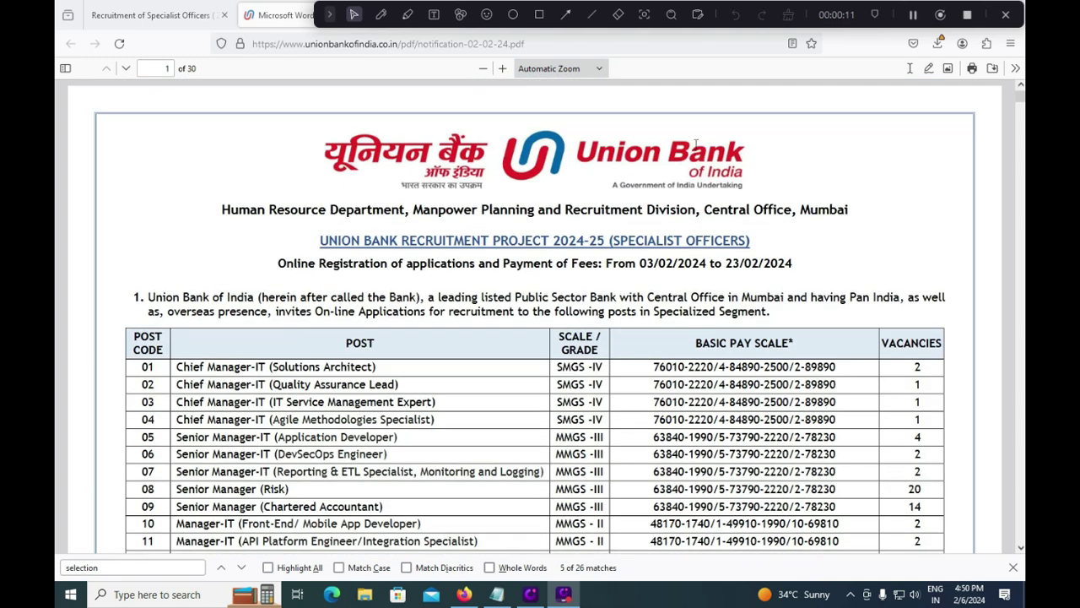
left_click(379, 16)
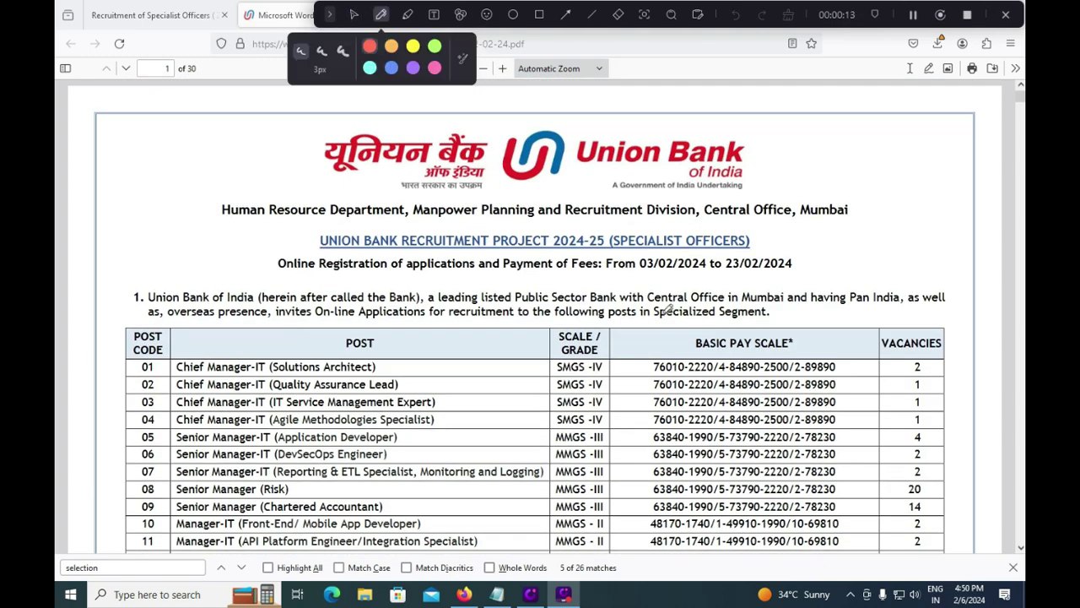
mouse_move(640, 272)
left_mouse_down()
mouse_move(797, 274)
mouse_move(860, 226)
left_mouse_up()
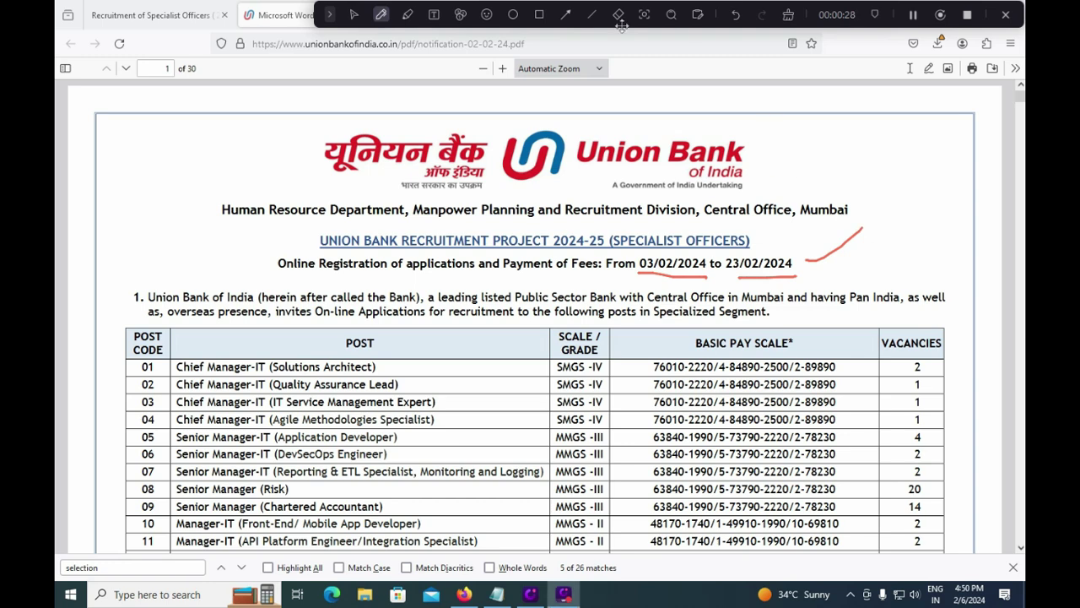
Step: Erase the earlier pen marks and draw a red line beside the vacancies of posts 17–21
left_click(788, 14)
scroll(610, 454, "down", 3)
left_click(381, 15)
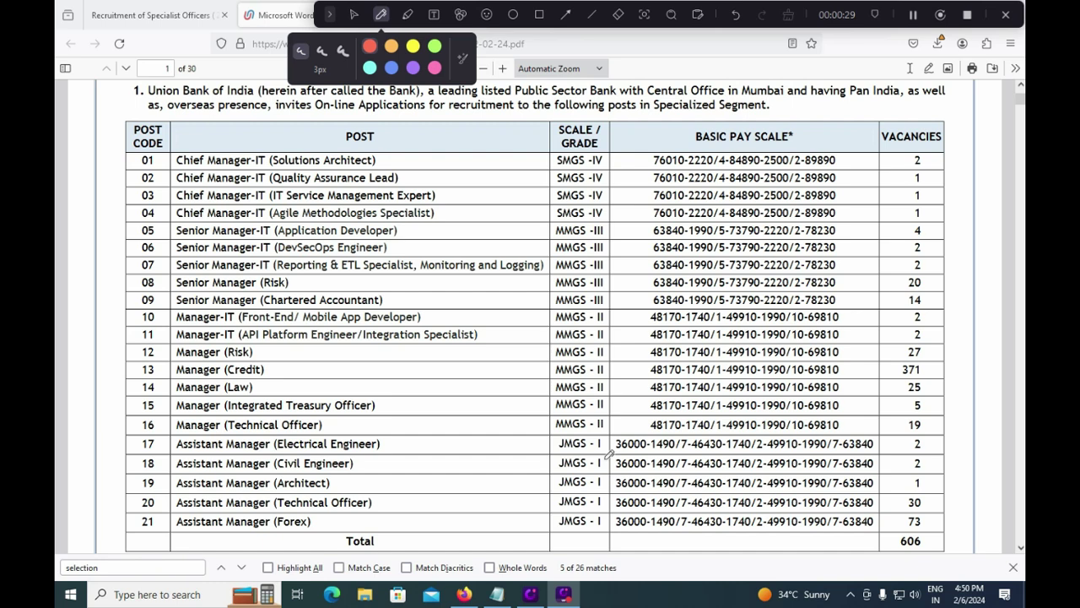
left_click_drag(929, 446, 927, 532)
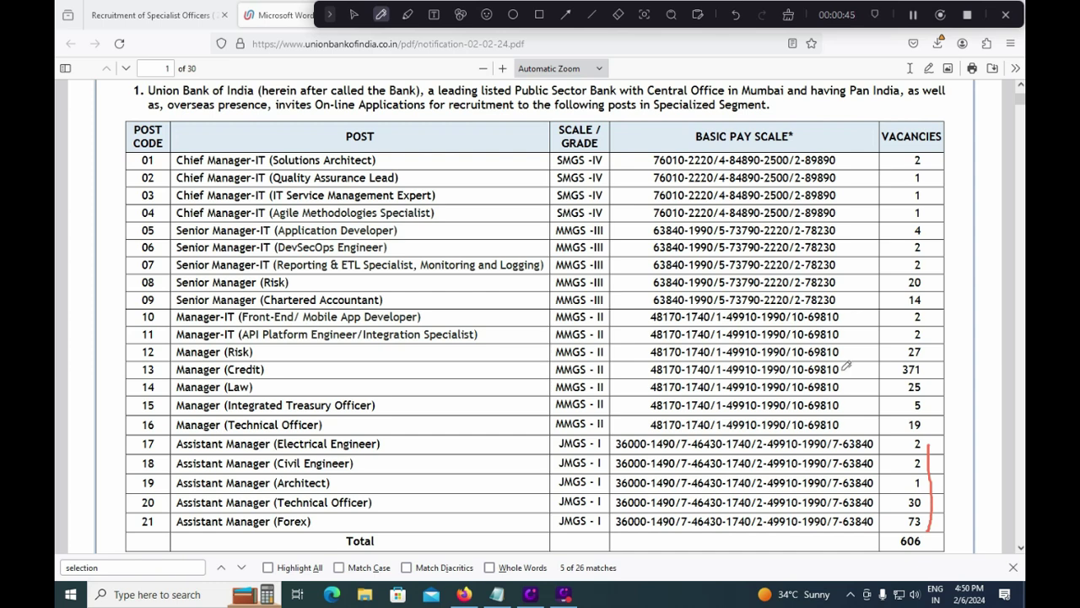
left_click(619, 14)
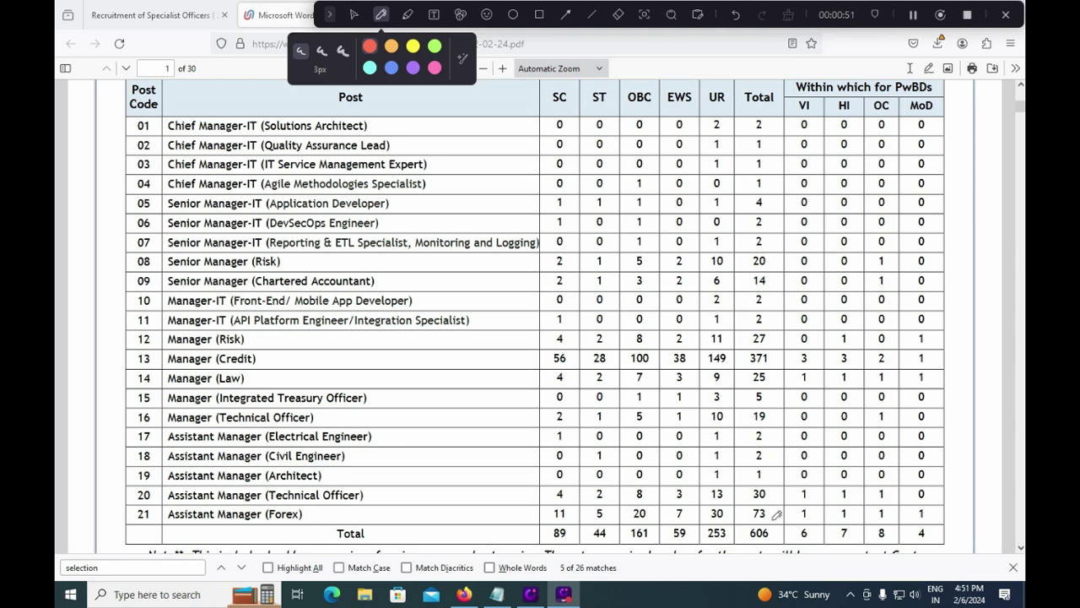
Step: Tick the totals for posts 21 up to 12: 73, 30, 2, 2, 19, 5, 371, 27
left_click_drag(771, 519, 783, 510)
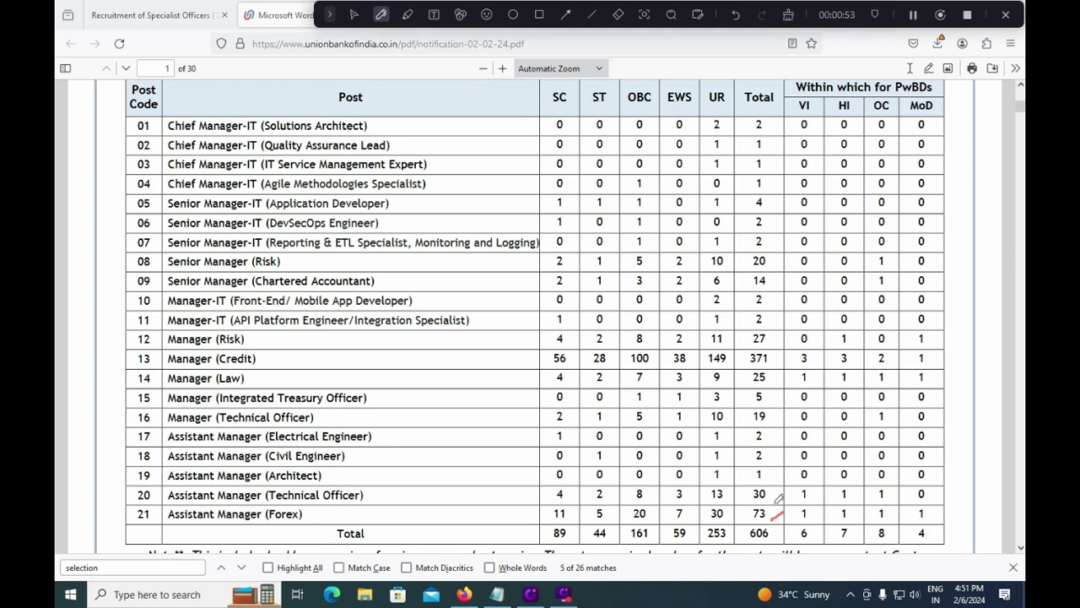
left_click_drag(771, 499, 791, 469)
left_click_drag(773, 462, 788, 454)
left_click_drag(771, 438, 784, 430)
left_click_drag(780, 420, 788, 414)
left_click_drag(776, 400, 795, 371)
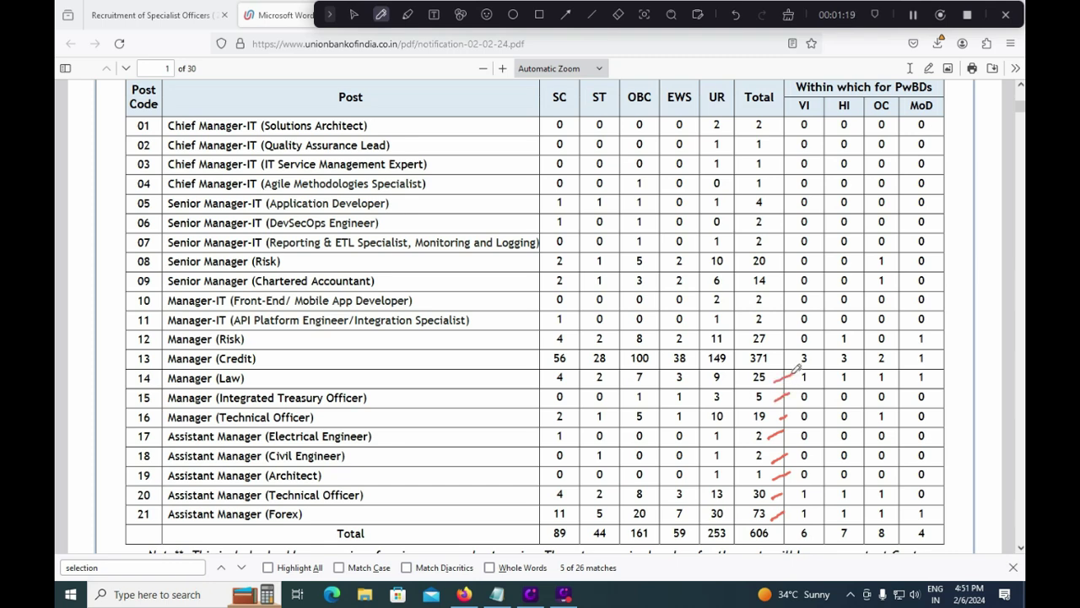
left_click_drag(771, 361, 793, 349)
left_click_drag(770, 342, 789, 329)
Step: Tick totals for posts 11 to 01 and draw lines pointing to the Manager and Technical Officer rows
left_click_drag(772, 325, 785, 314)
left_click_drag(770, 306, 784, 295)
left_click_drag(770, 287, 787, 277)
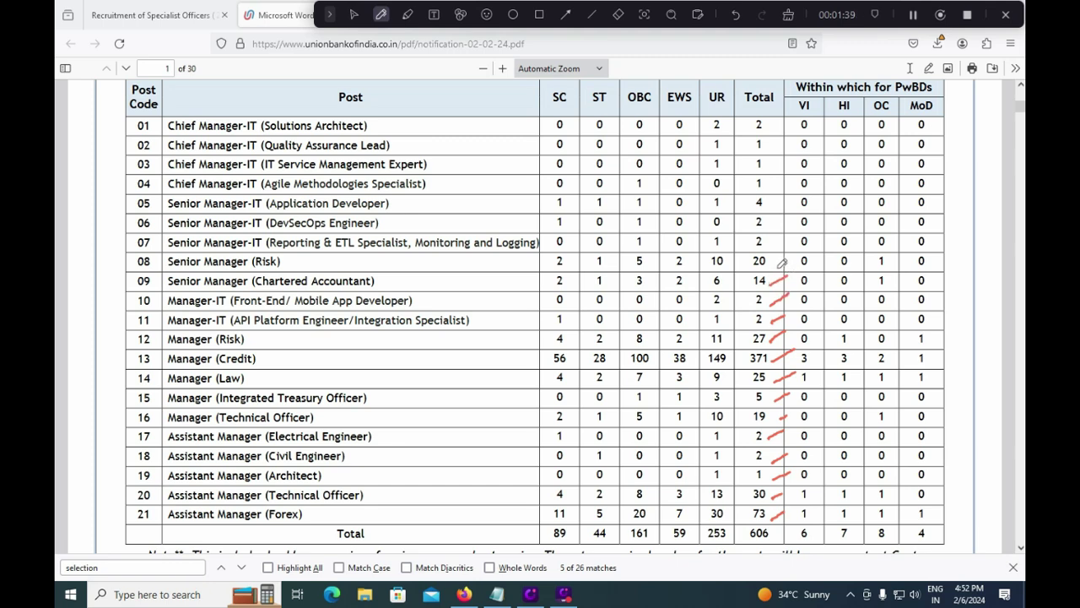
left_click_drag(776, 266, 787, 258)
left_click_drag(768, 242, 780, 238)
left_click_drag(770, 225, 781, 214)
left_click_drag(770, 119, 785, 214)
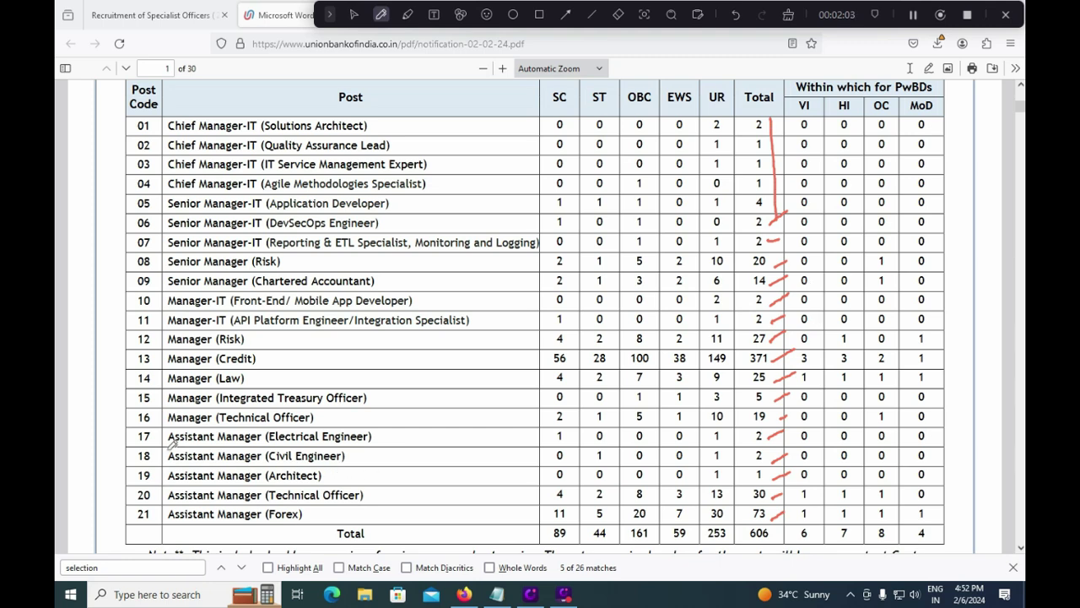
left_click_drag(124, 437, 201, 393)
left_click_drag(284, 540, 361, 499)
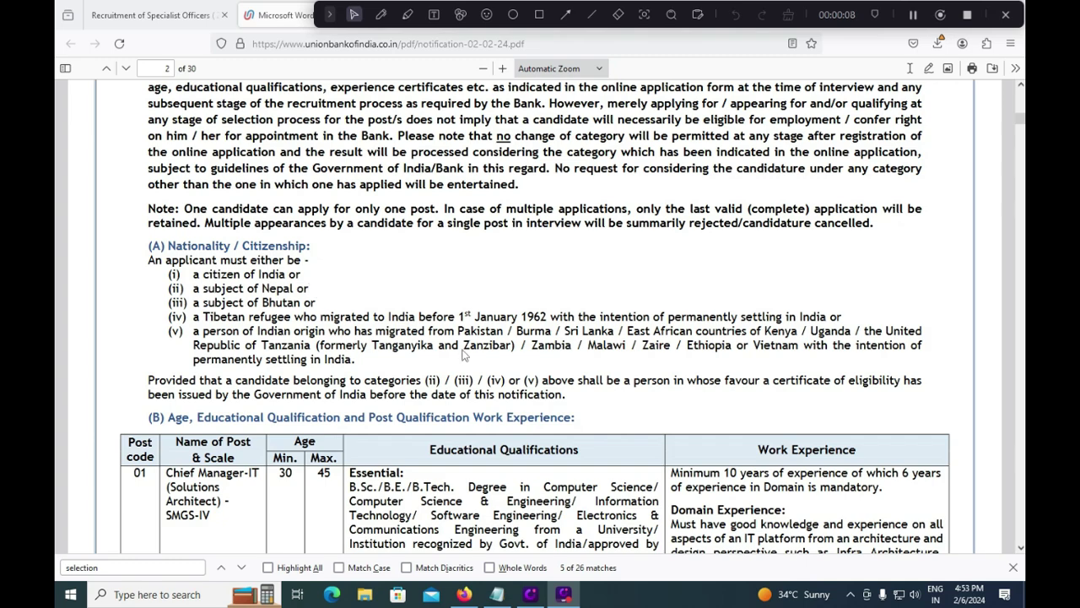
Step: Scroll through pages 2–8 to the post 21 Assistant Manager (Forex) eligibility row
scroll(477, 350, "down", 3)
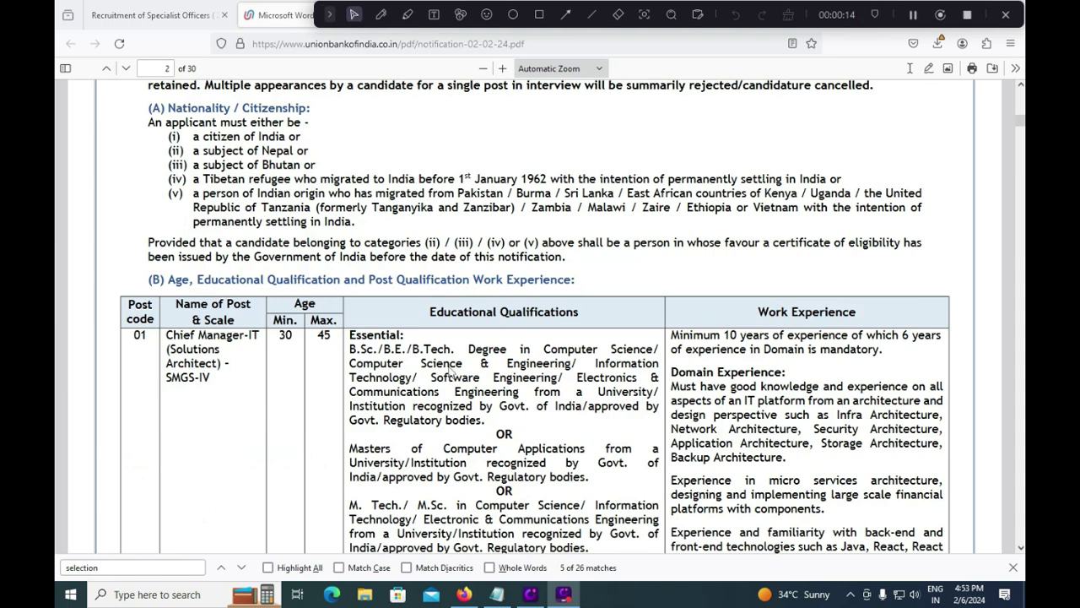
scroll(734, 371, "down", 10)
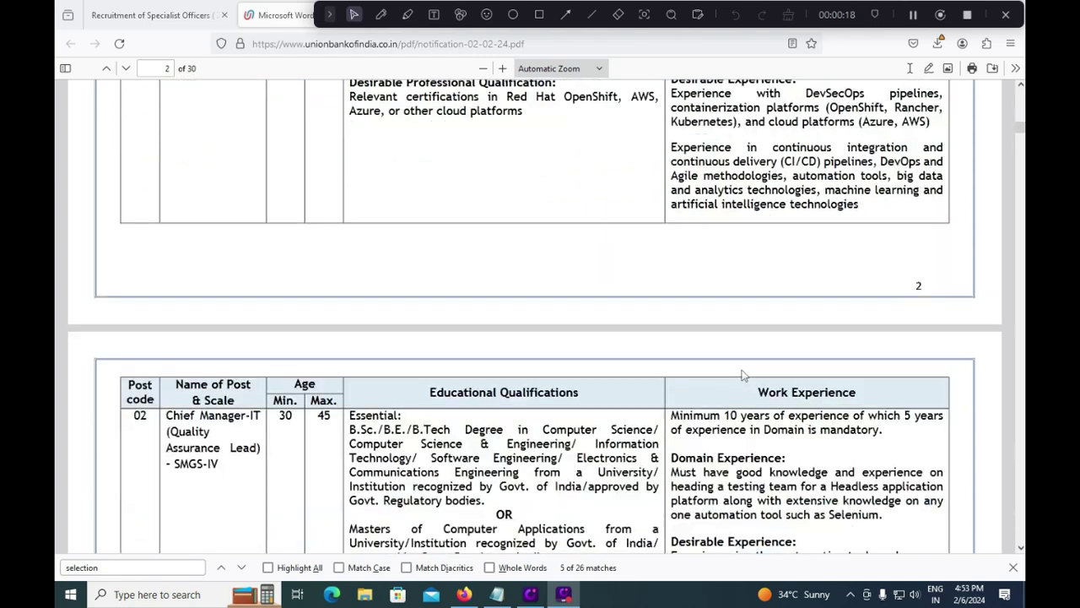
scroll(743, 374, "down", 15)
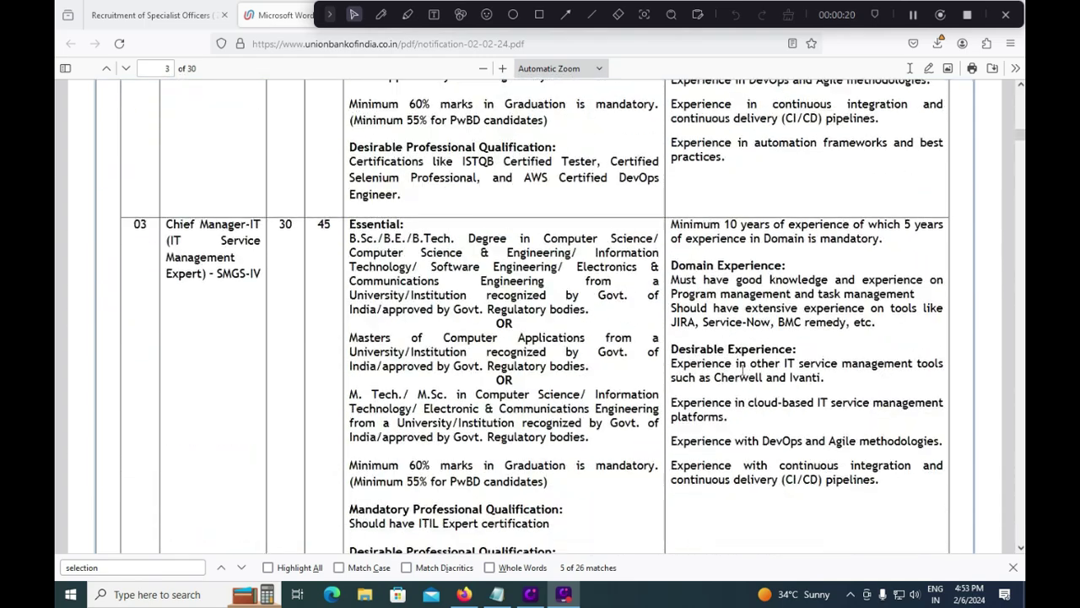
scroll(743, 374, "down", 12)
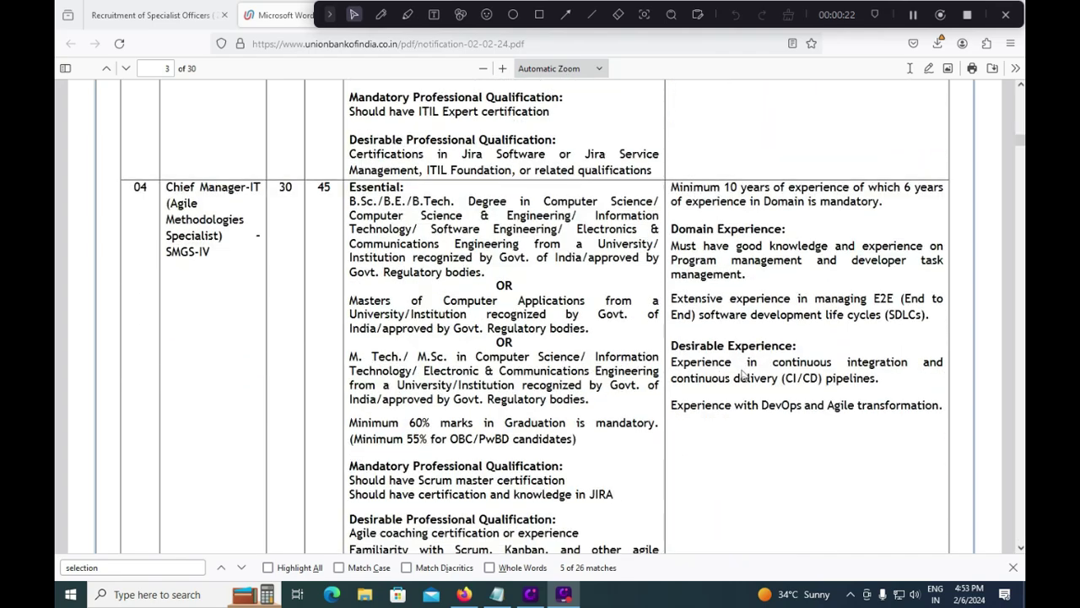
scroll(743, 375, "down", 10)
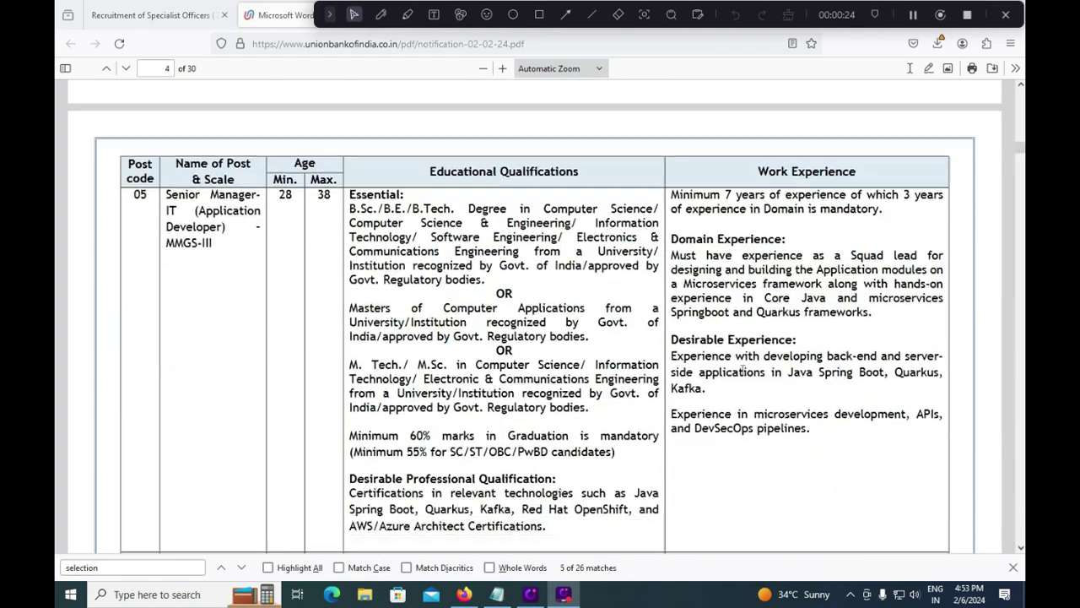
scroll(743, 370, "down", 15)
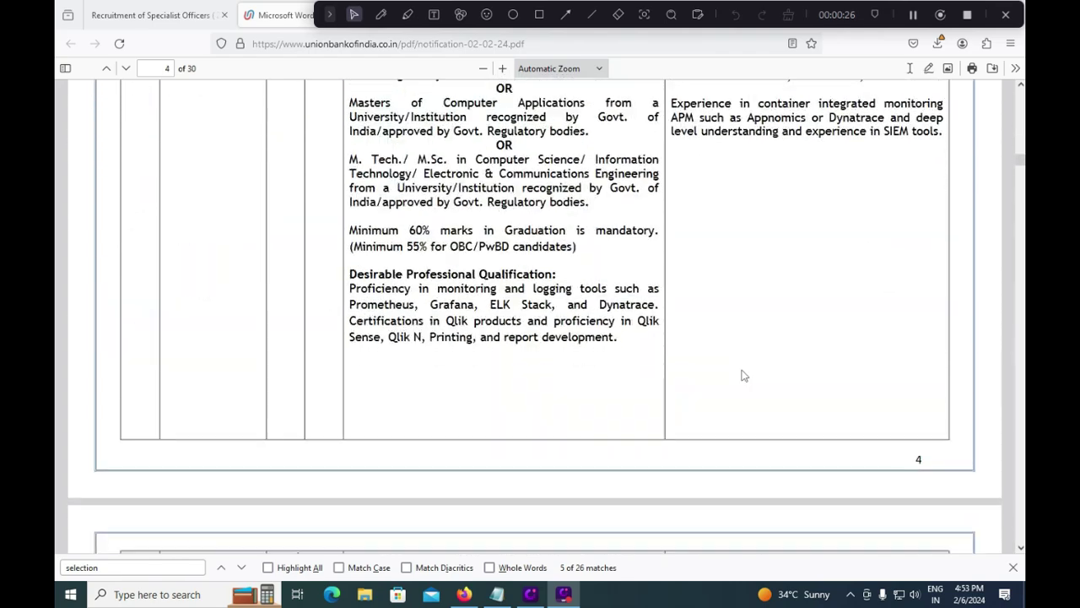
scroll(743, 371, "down", 15)
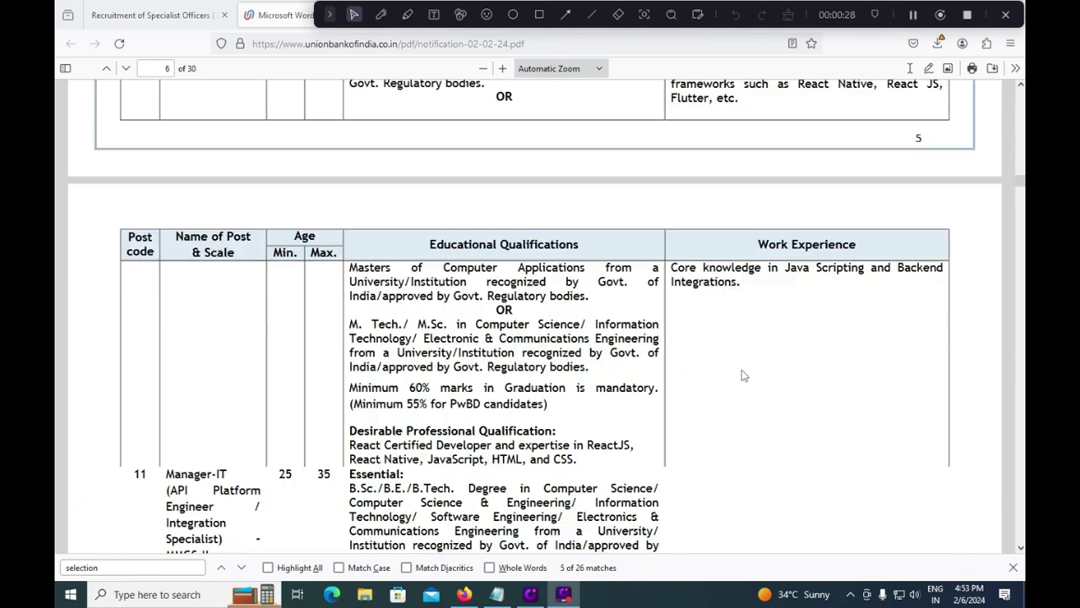
scroll(743, 375, "down", 20)
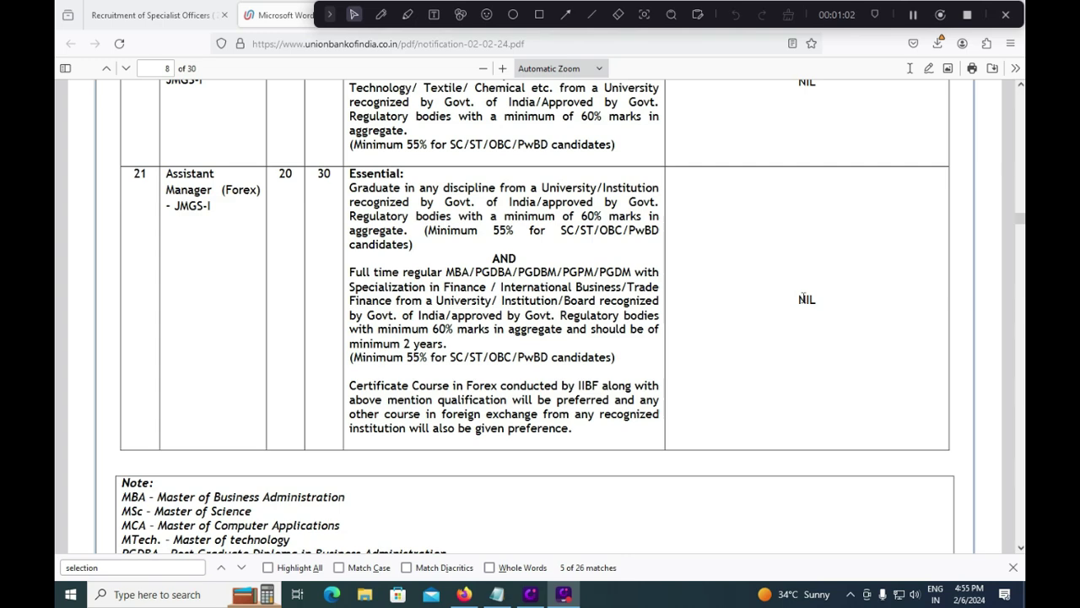
left_click(809, 299)
scroll(540, 380, "up", 4)
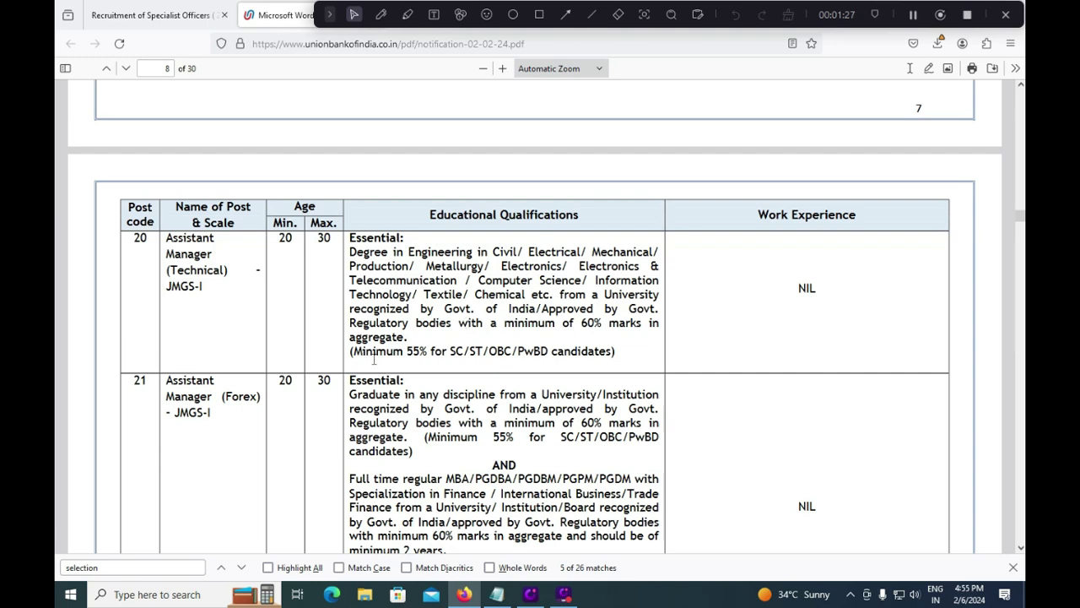
left_click_drag(405, 350, 432, 349)
scroll(785, 308, "up", 4)
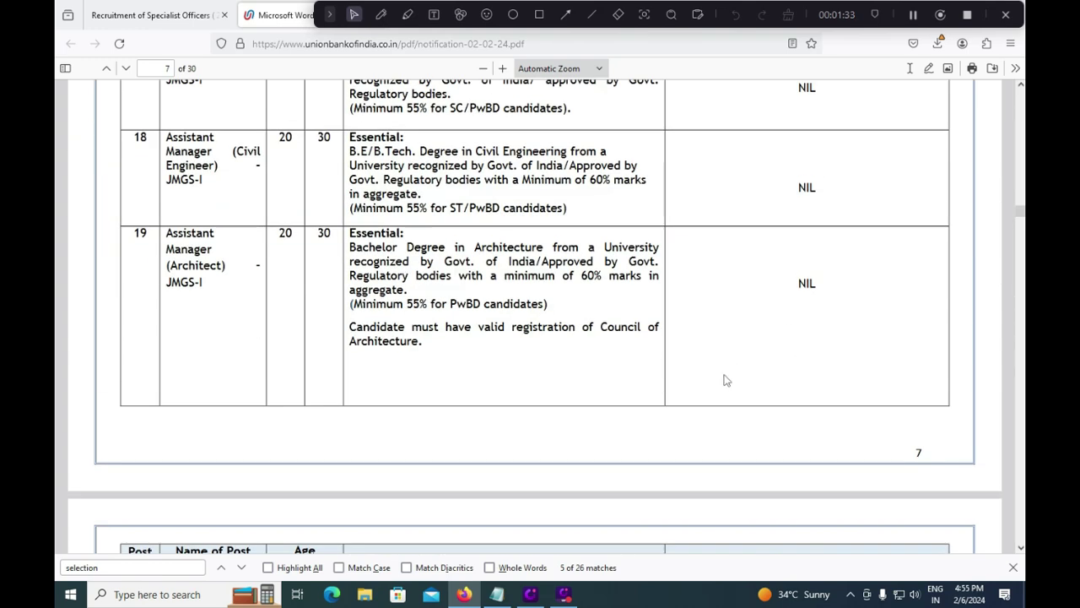
scroll(431, 456, "down", 3)
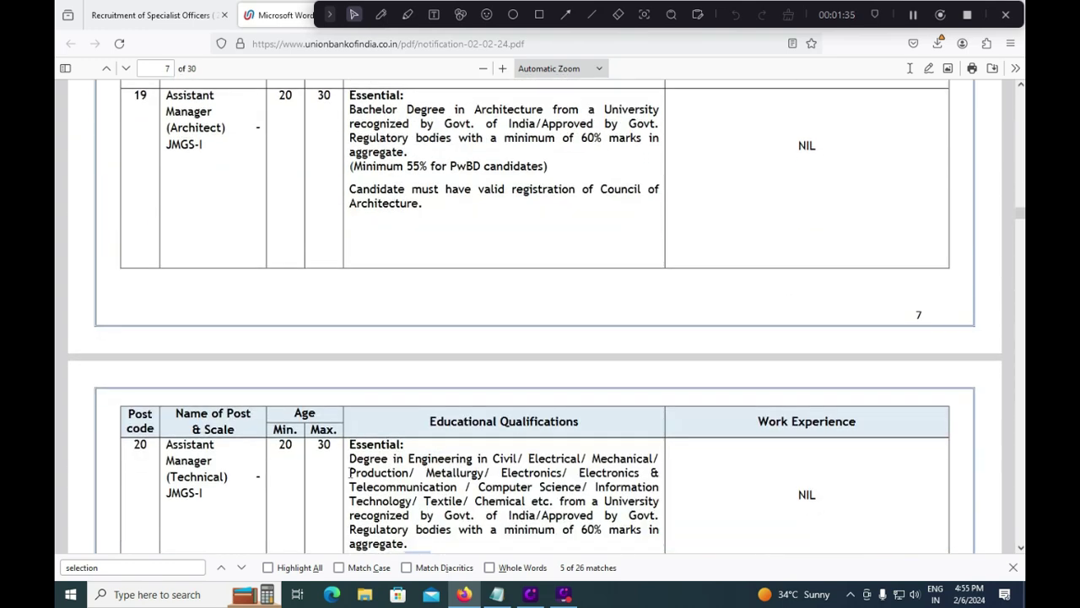
scroll(349, 466, "up", 6)
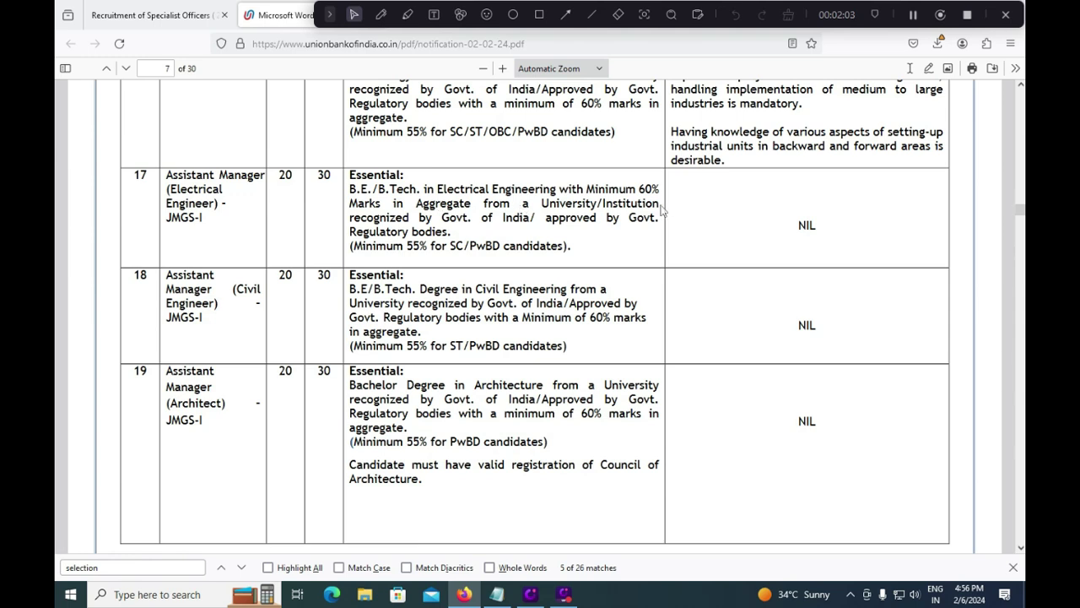
double_click(419, 245)
scroll(723, 334, "up", 5)
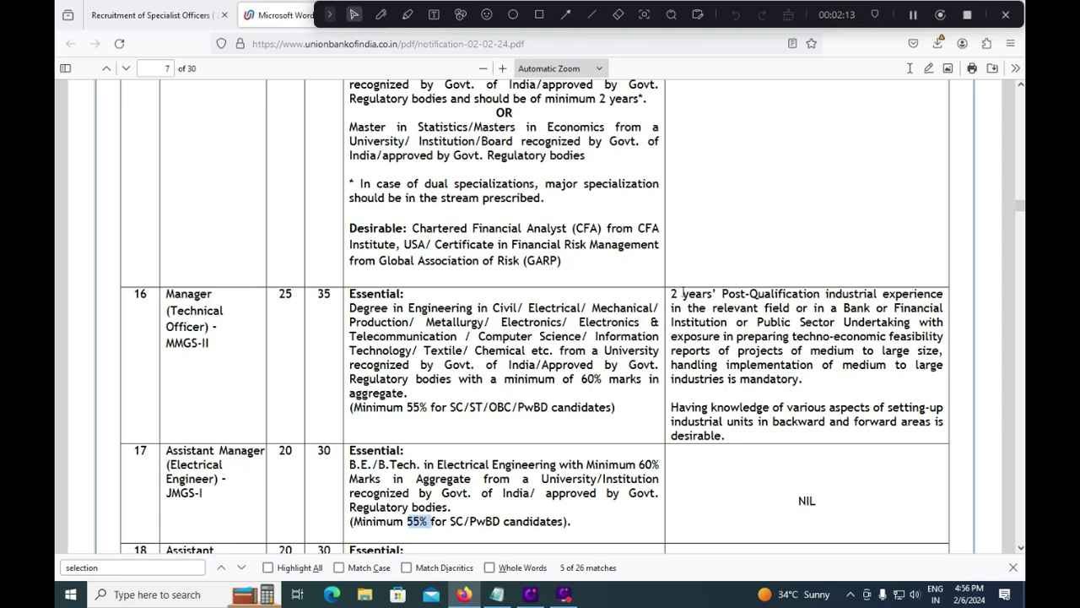
left_click_drag(673, 293, 844, 390)
left_click(705, 365)
scroll(652, 359, "down", 3)
scroll(652, 359, "down", 3)
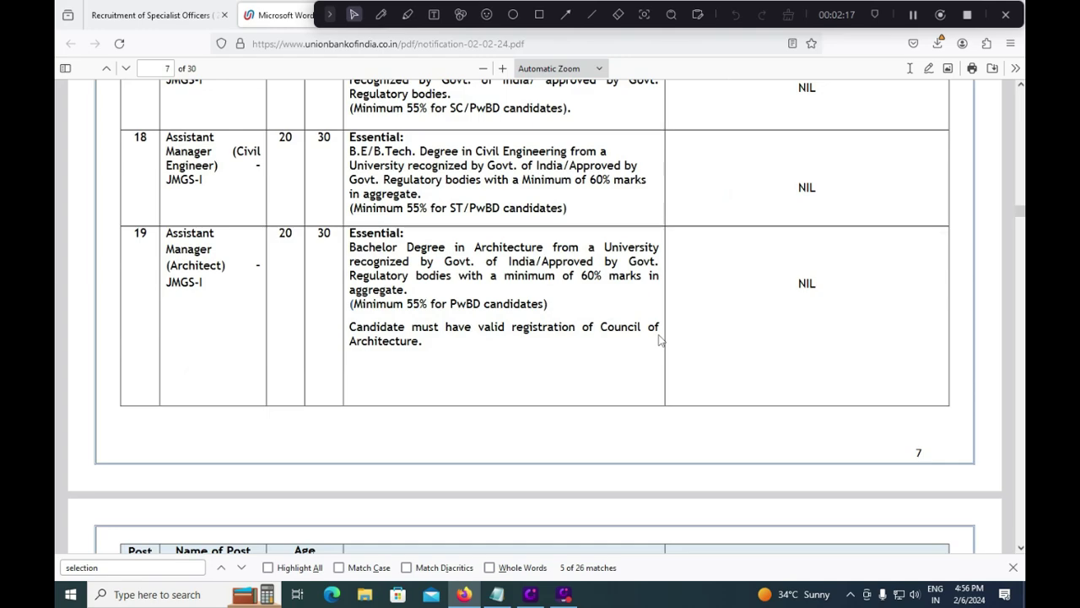
scroll(660, 340, "down", 5)
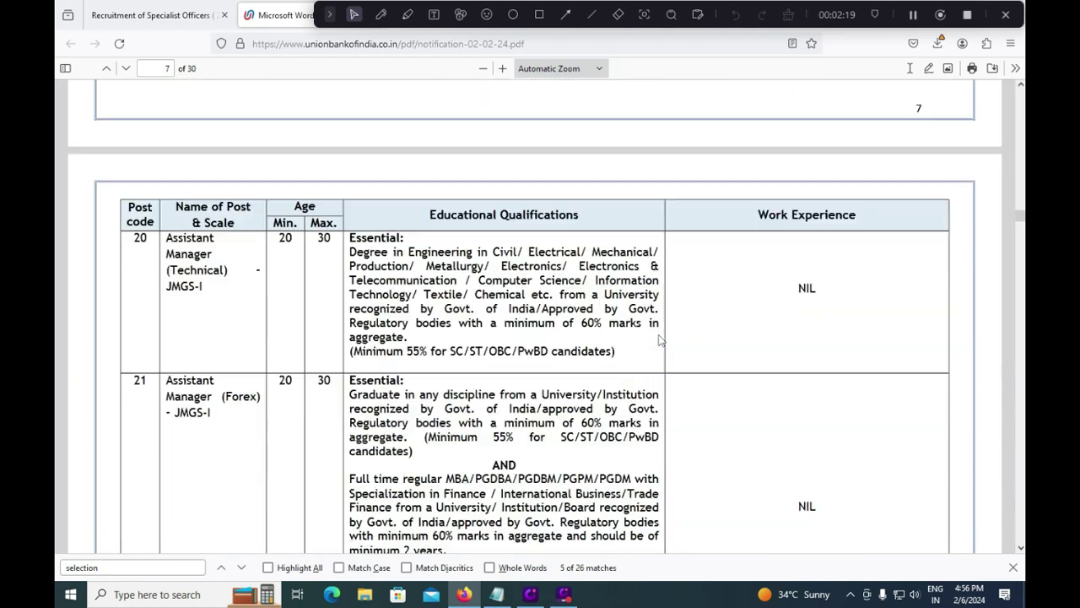
scroll(659, 342, "down", 5)
Step: Highlight the age cut-off date 01.02.2024, then read on to page 9's relaxation and disability sections
scroll(660, 342, "down", 4)
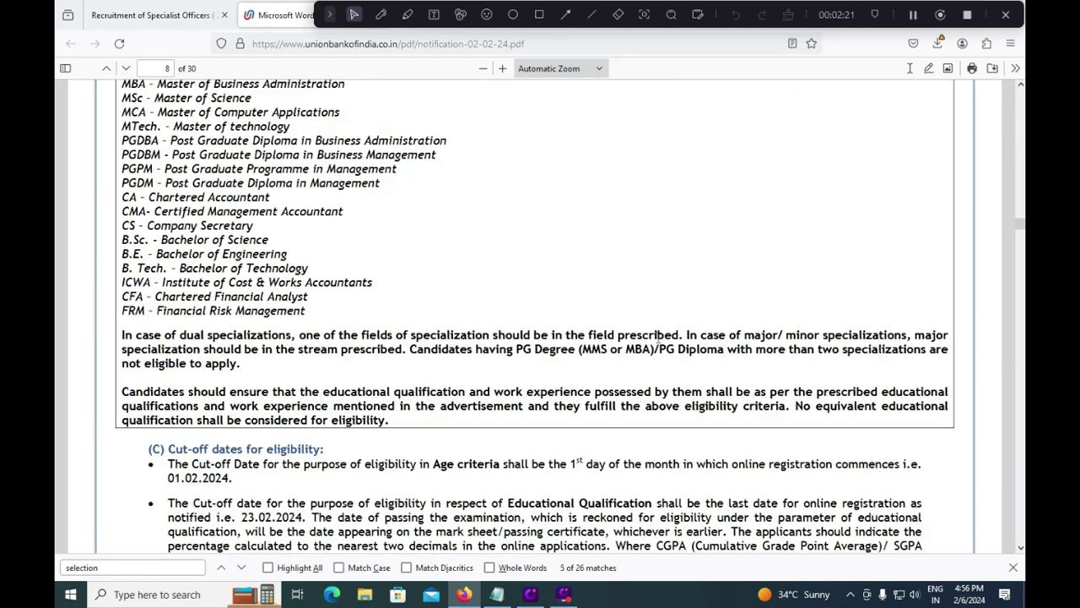
scroll(657, 335, "down", 3)
scroll(659, 337, "down", 4)
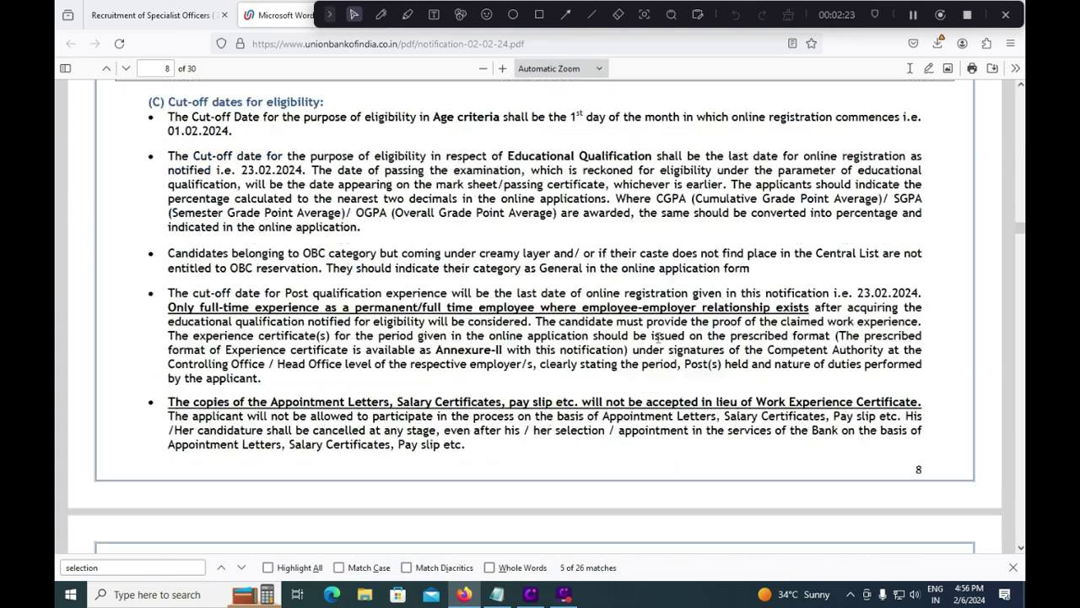
scroll(658, 338, "up", 3)
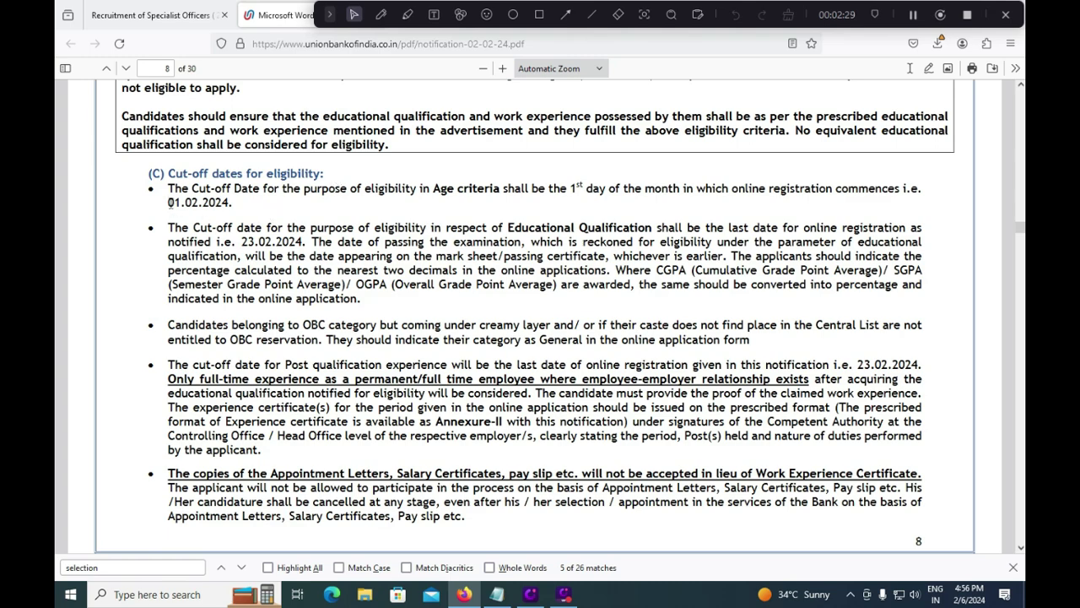
left_click_drag(170, 202, 234, 203)
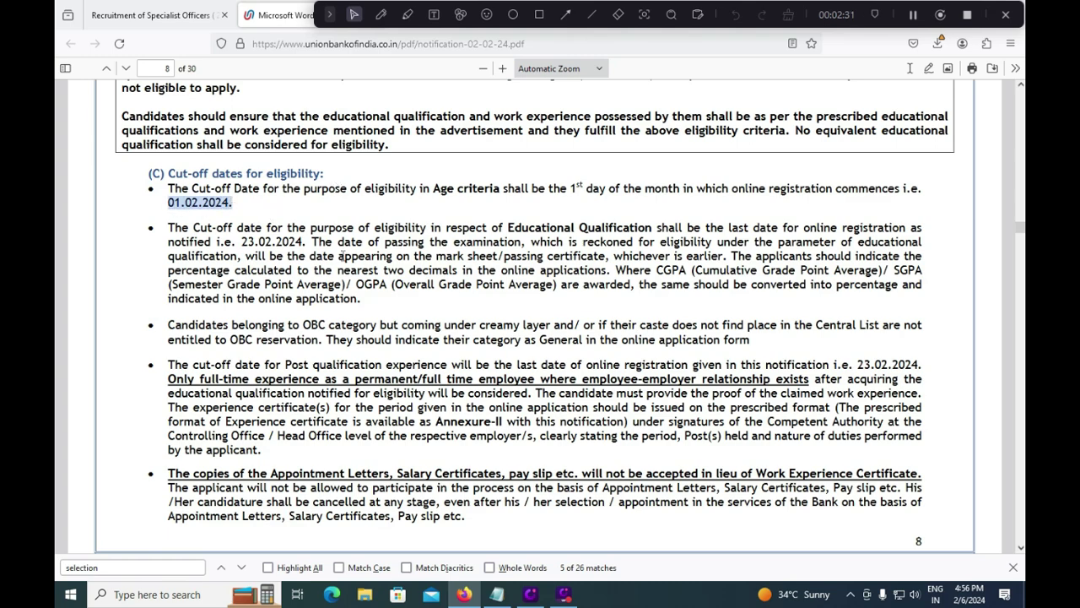
scroll(354, 267, "down", 3)
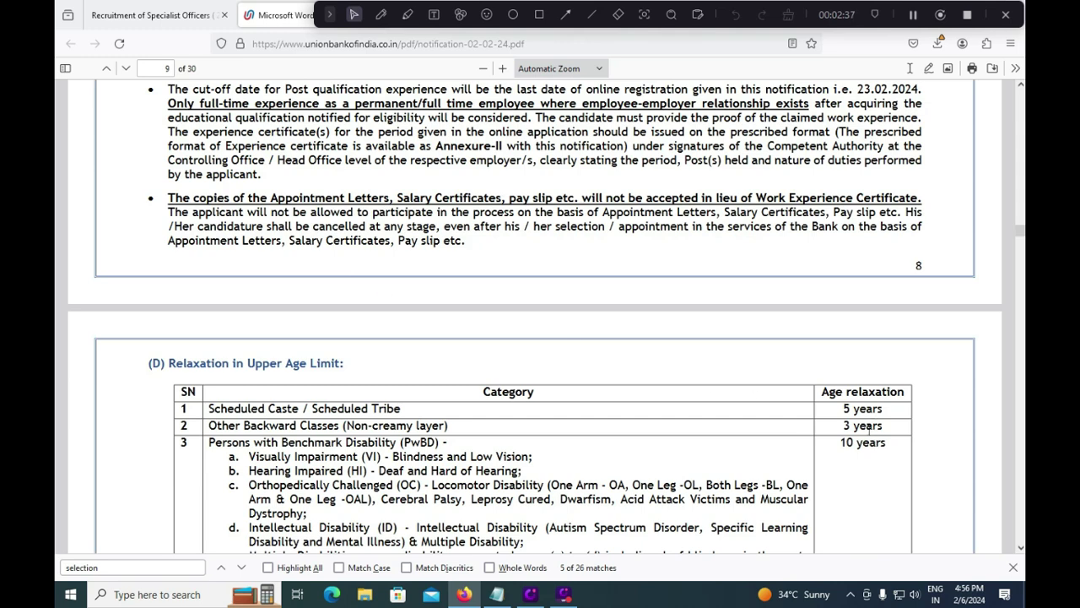
scroll(869, 431, "down", 3)
scroll(868, 431, "down", 7)
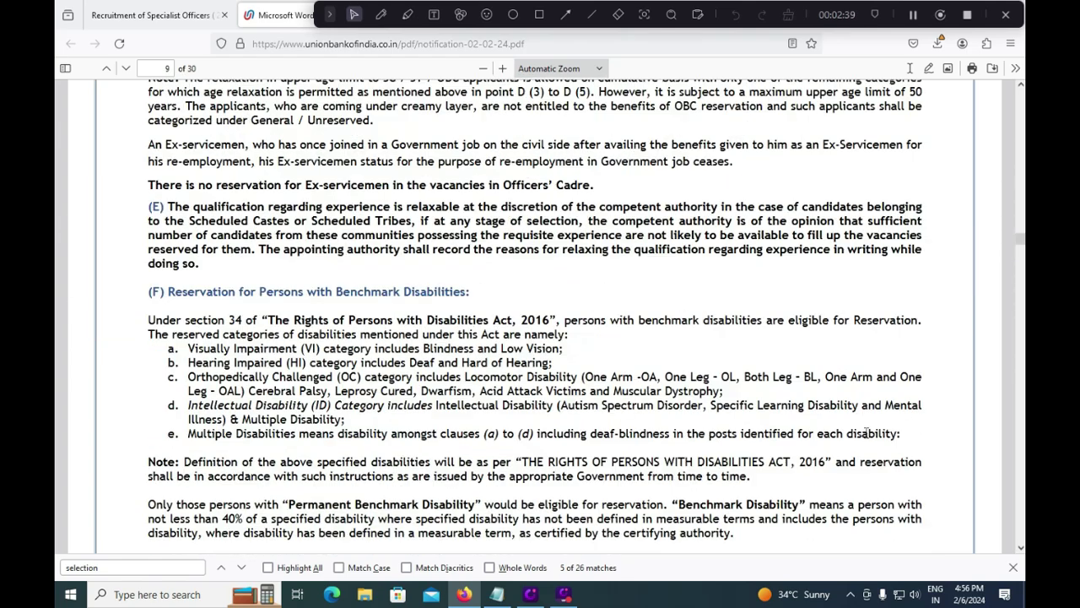
Step: Scroll through pages 10–11, selecting exam-table text, down to the Penalty for Wrong Answers section
scroll(866, 437, "down", 7)
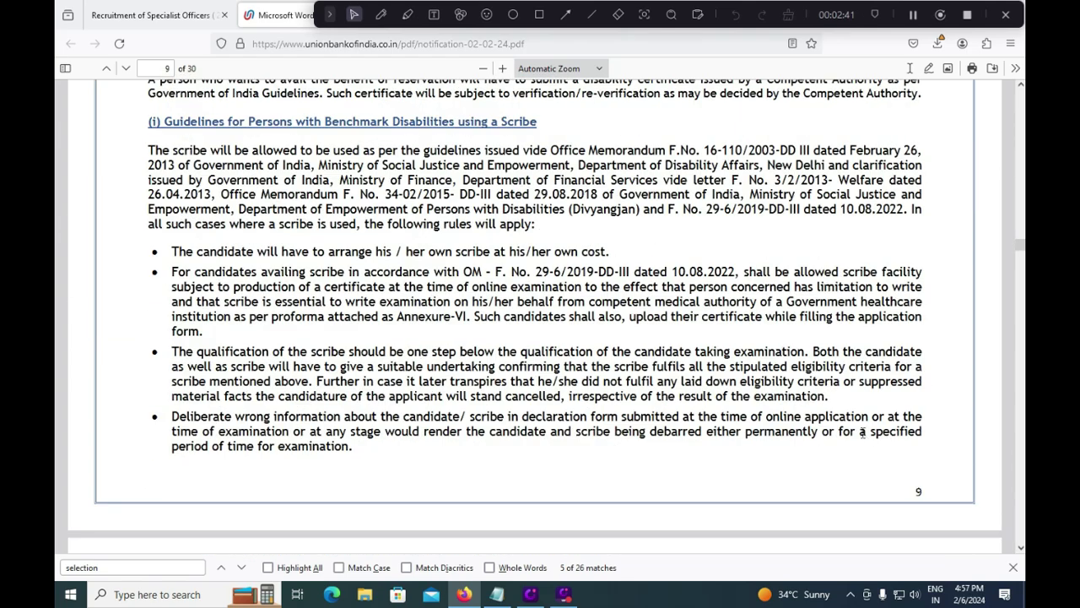
scroll(762, 428, "down", 6)
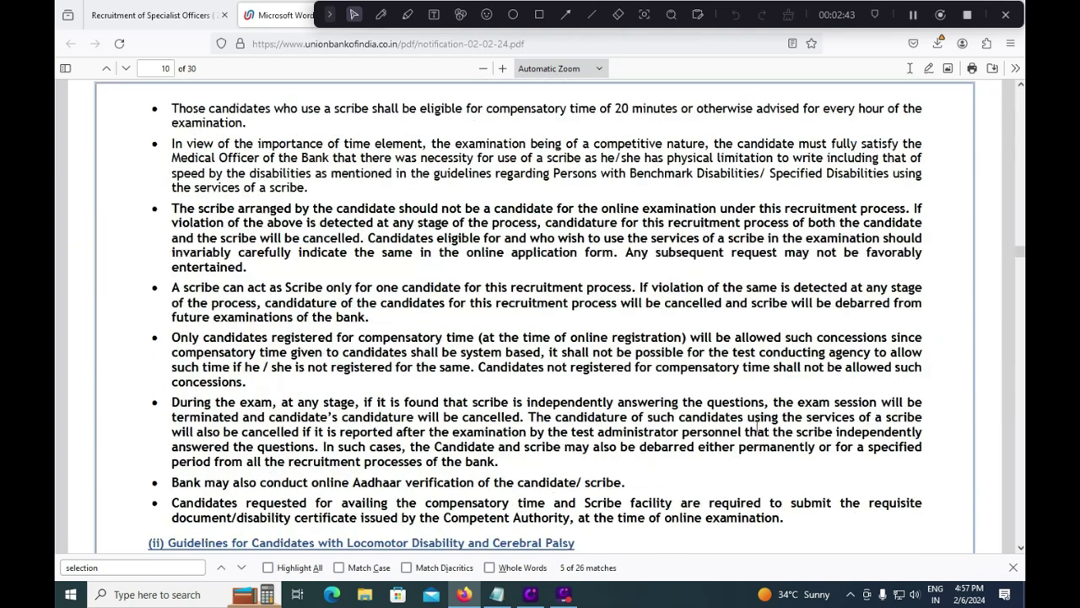
scroll(757, 433, "down", 4)
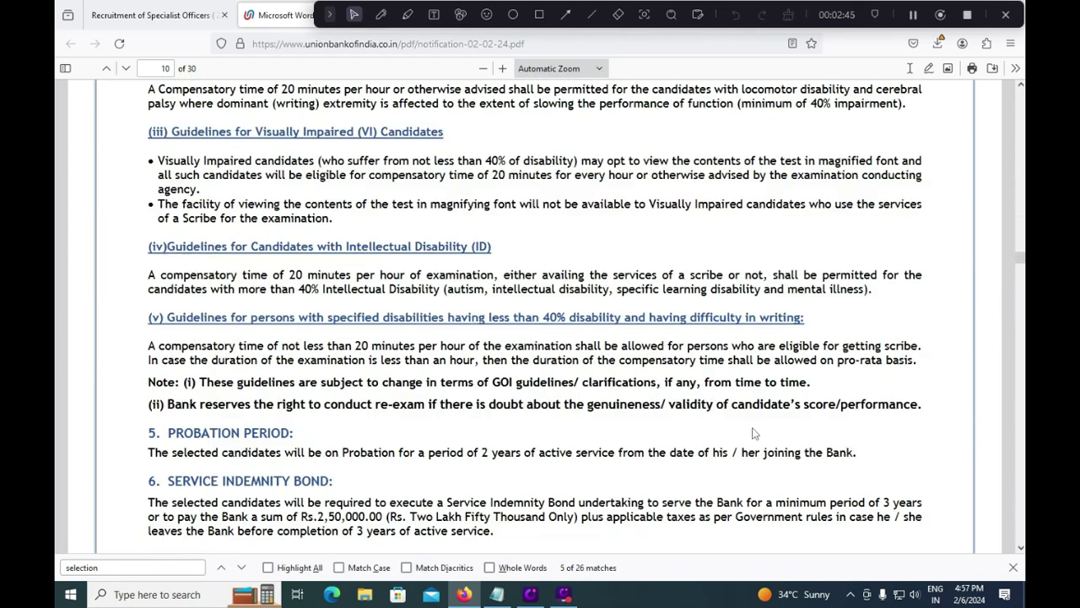
scroll(642, 416, "down", 6)
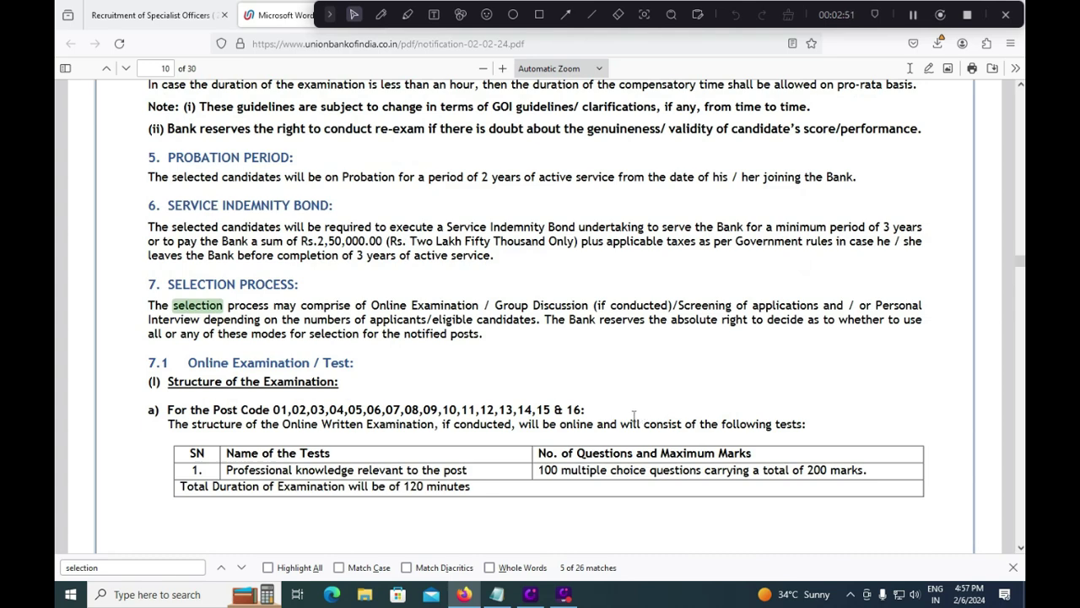
scroll(636, 419, "down", 3)
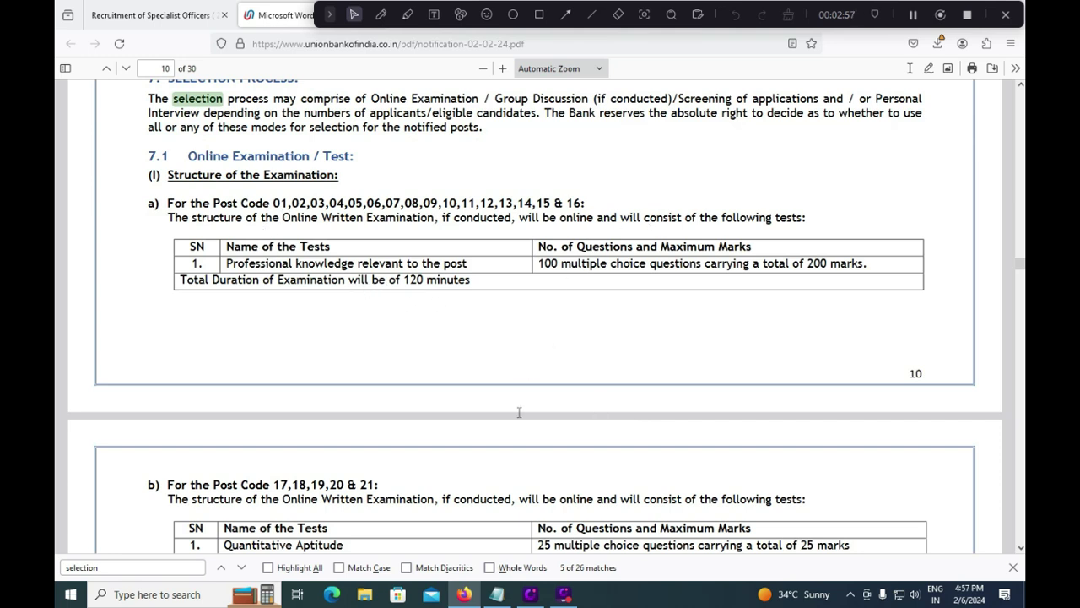
scroll(409, 496, "down", 3)
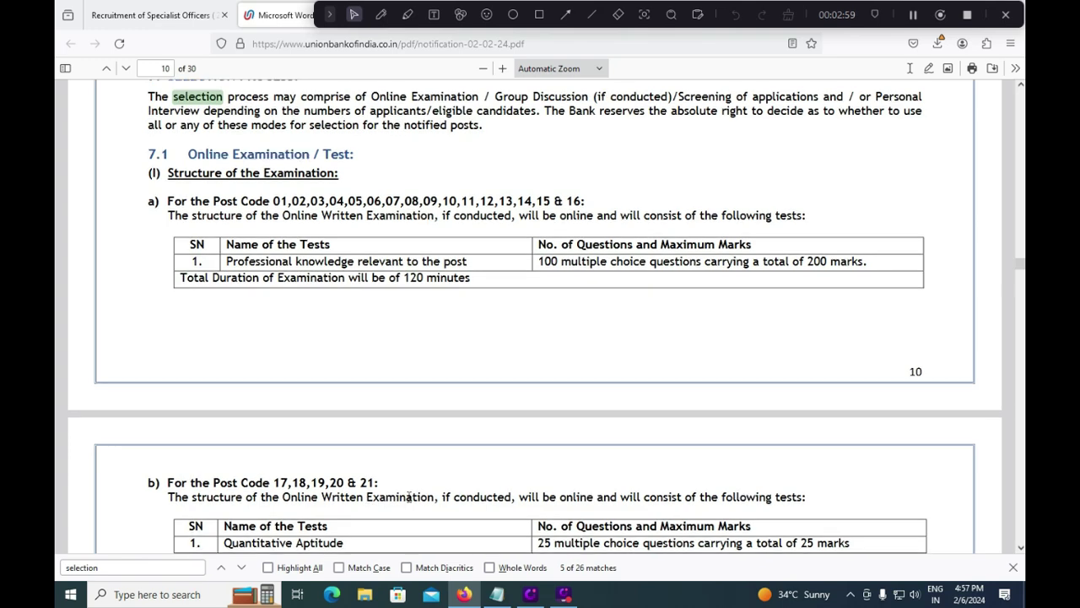
left_click_drag(552, 407, 559, 435)
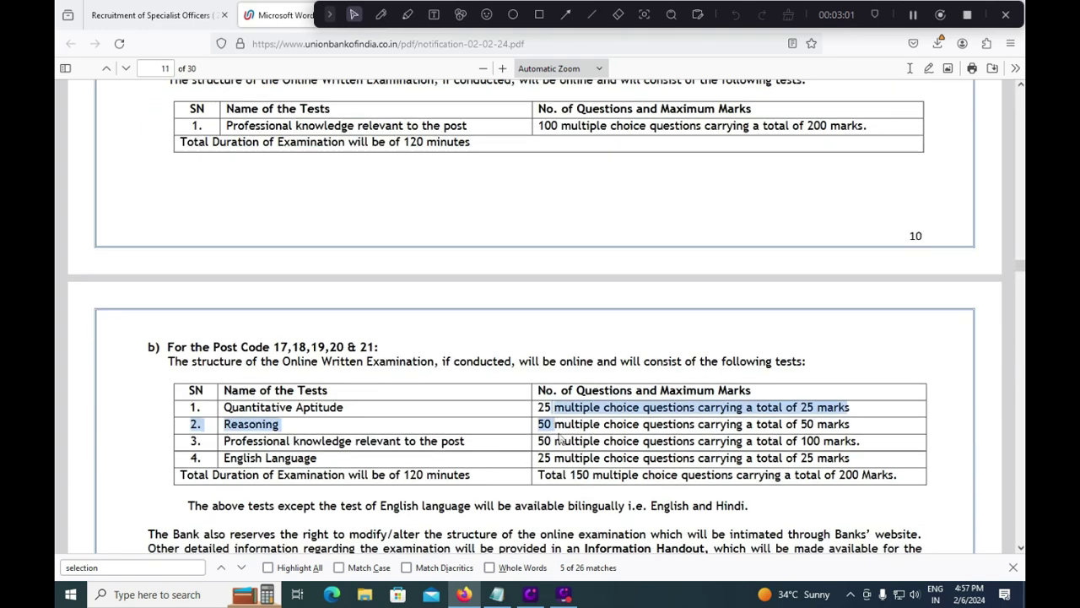
left_click(661, 504)
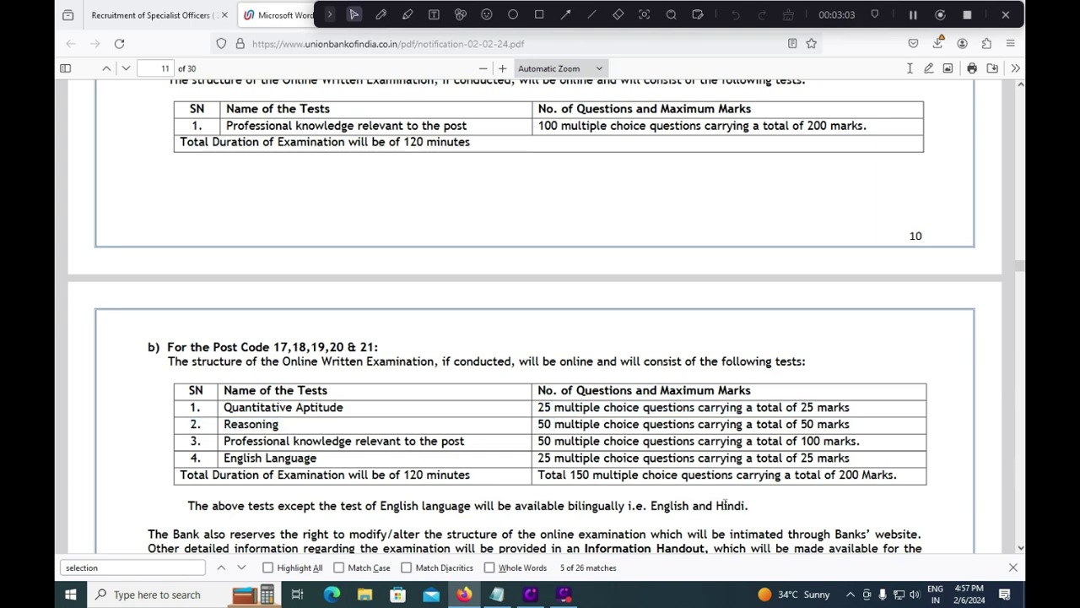
left_click_drag(725, 504, 747, 504)
scroll(547, 465, "down", 3)
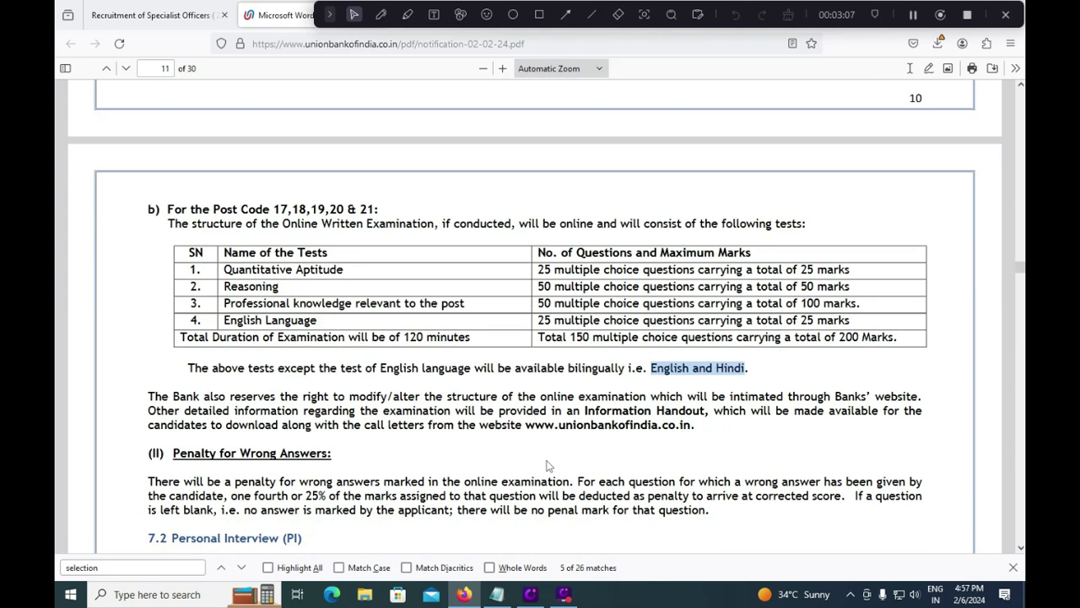
scroll(546, 465, "down", 7)
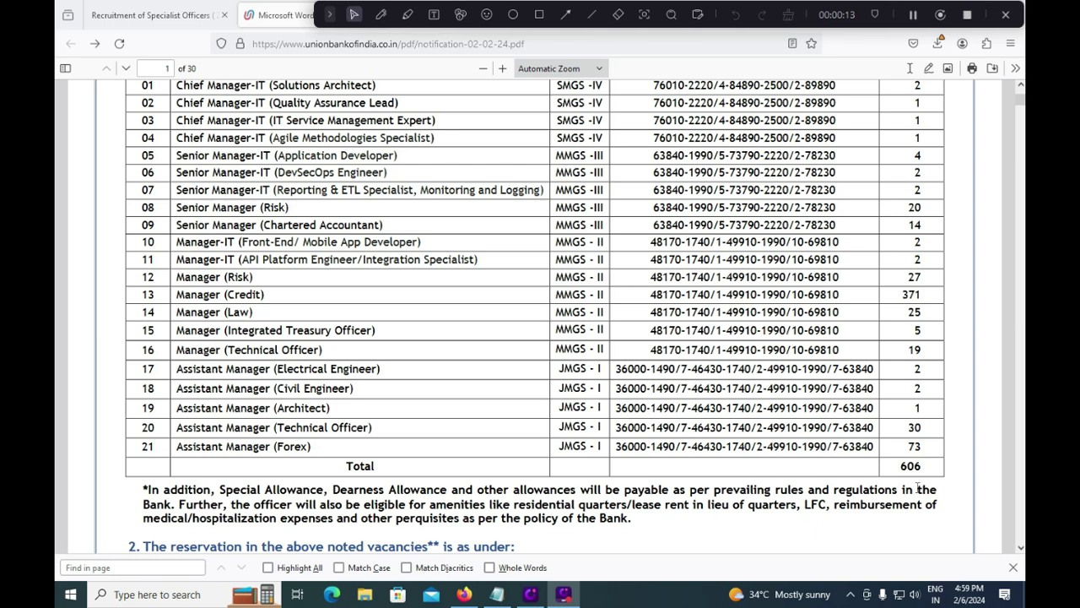
Step: Bring the notification back into focus at section 11.3 Application Fees (Rs. 850/- and Rs. 175/-)
left_click(831, 538)
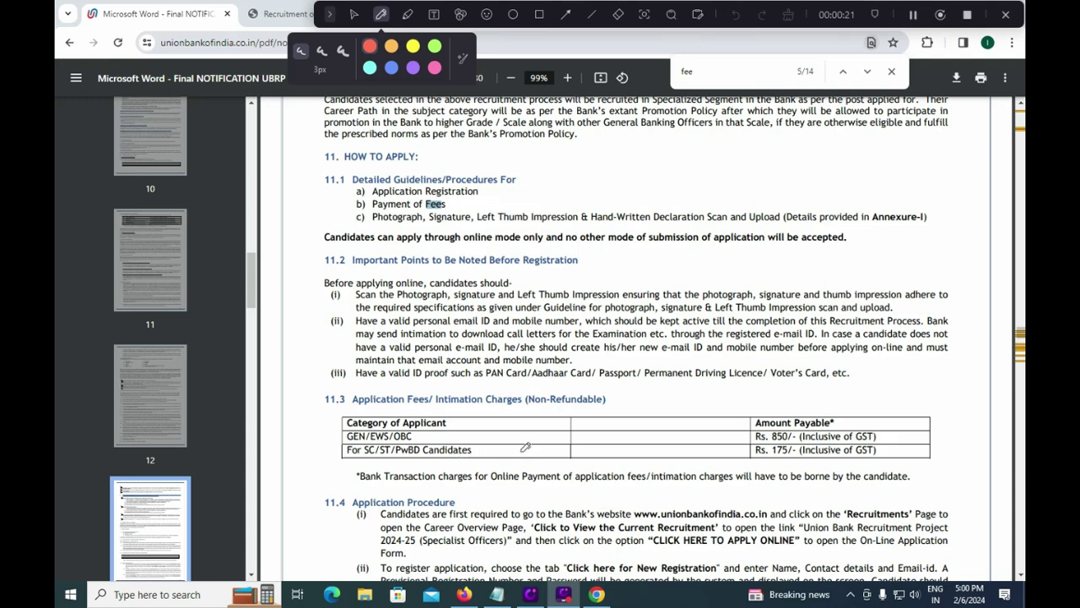
left_click_drag(519, 452, 557, 452)
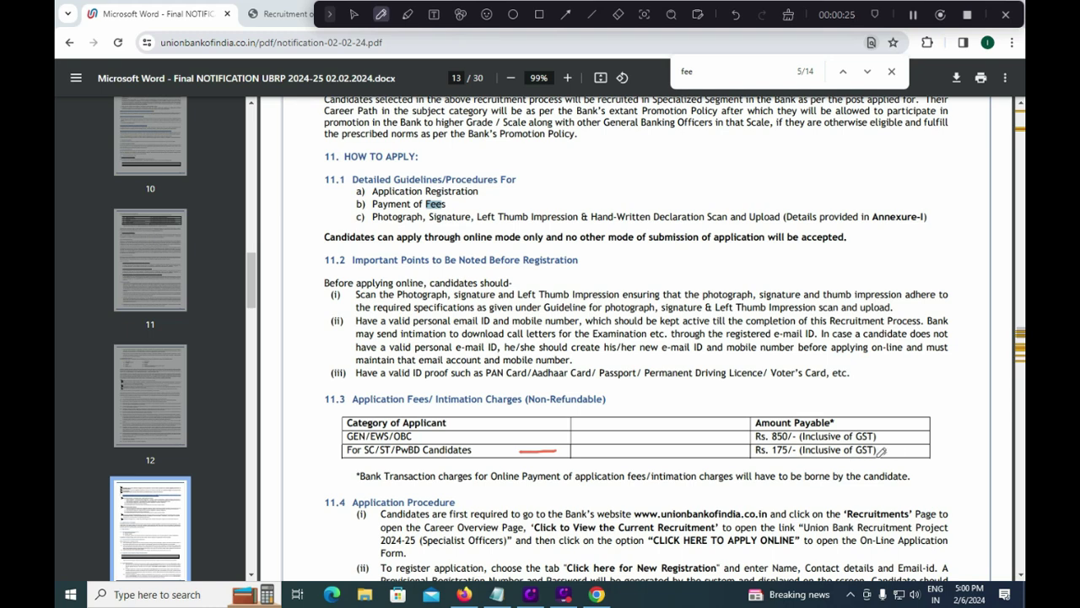
left_click_drag(881, 454, 902, 441)
left_click_drag(412, 437, 487, 410)
left_click_drag(736, 438, 759, 423)
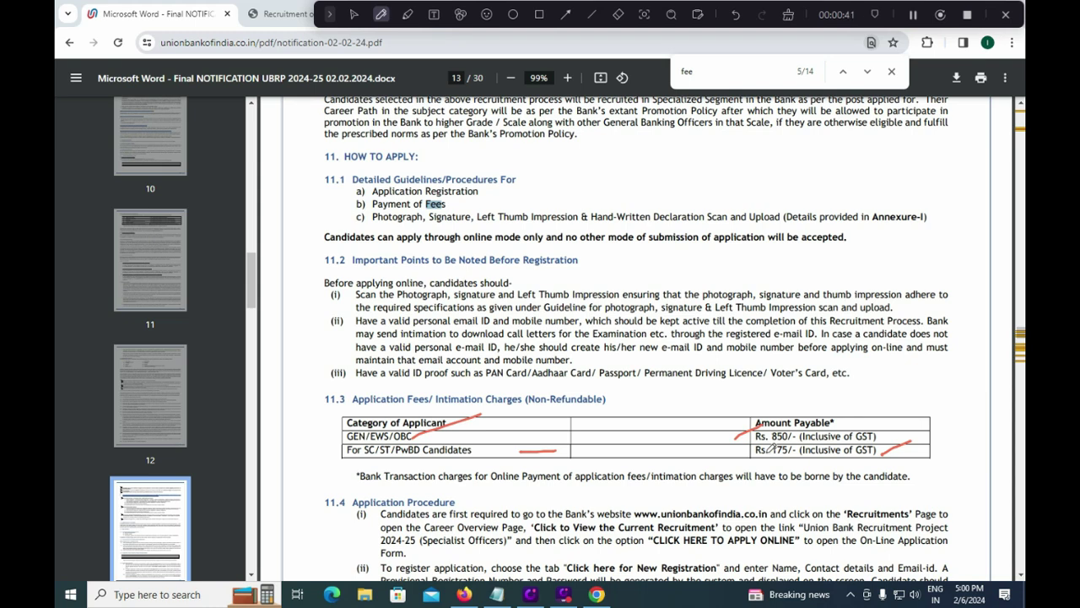
key("Escape")
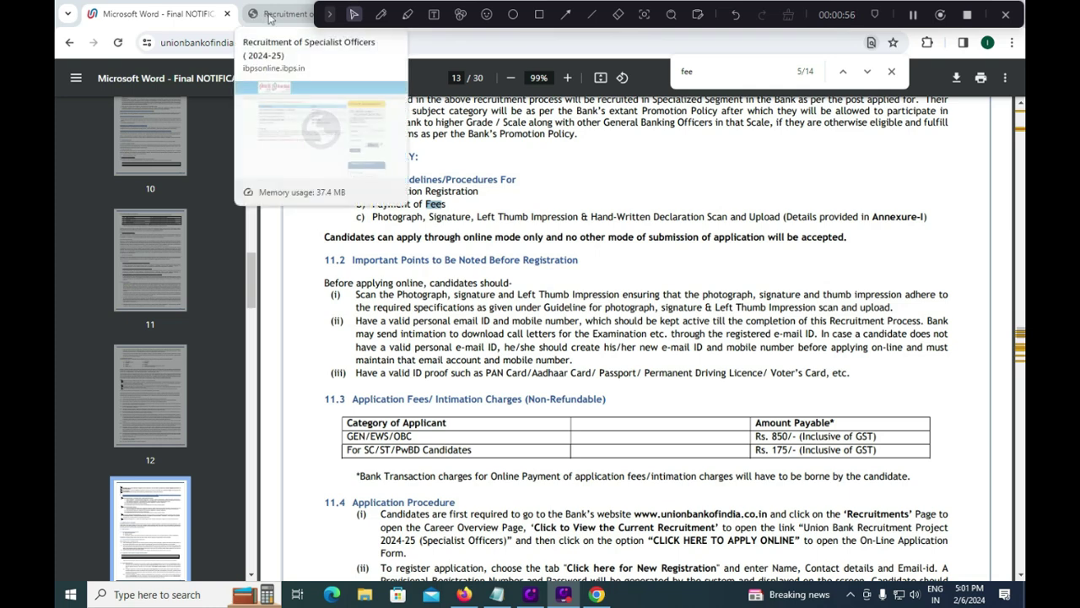
Step: On the Union Bank recruitment page, outline the 'Click here for New Registration' option
left_click(269, 18)
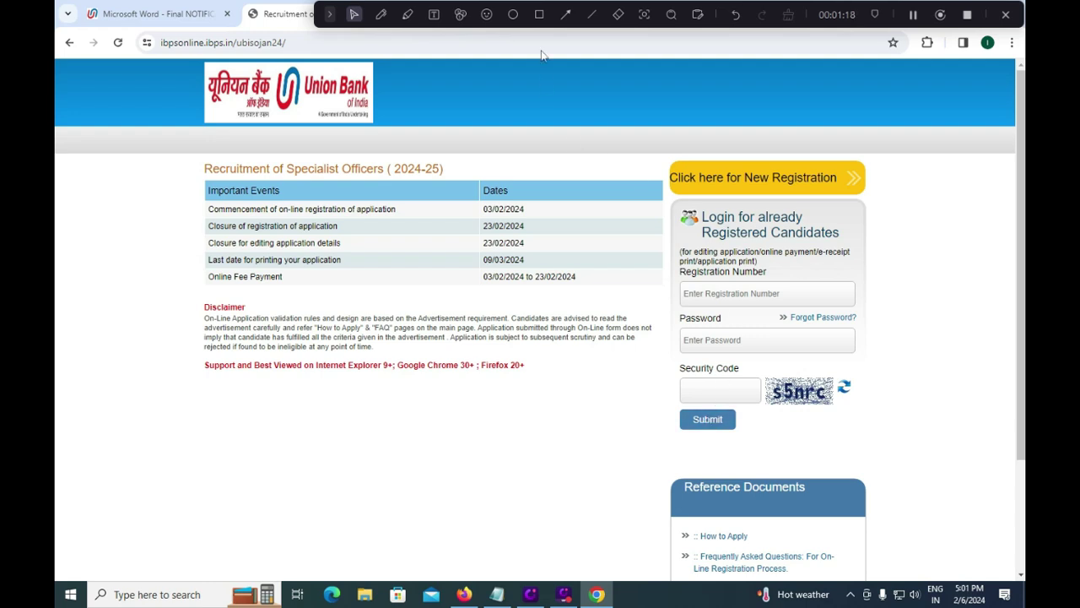
left_click(539, 14)
left_click_drag(659, 147, 901, 203)
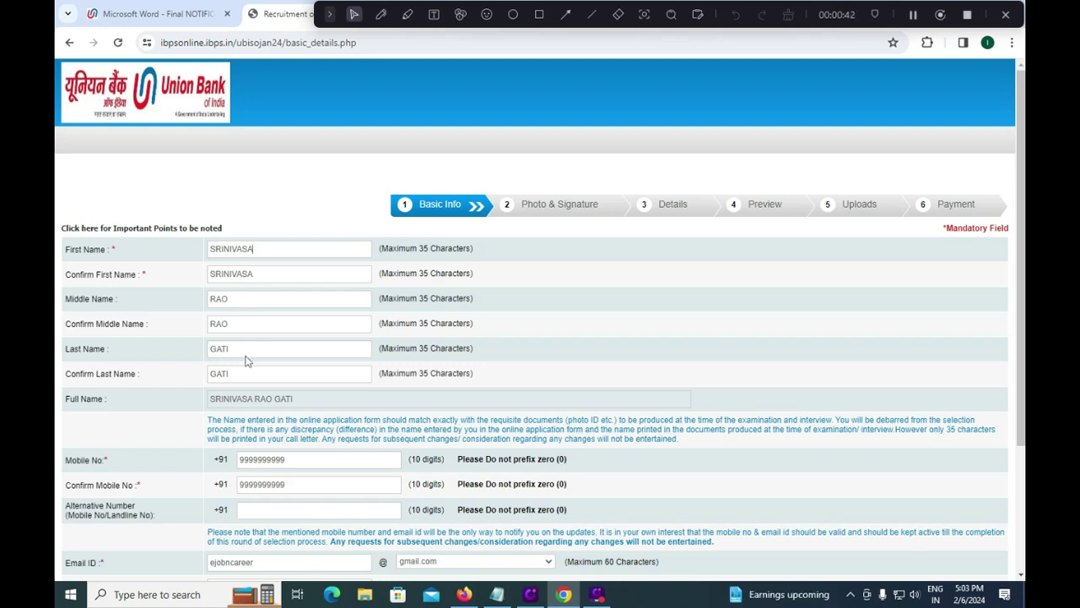
Step: Check the full name, mobile, confirm-mobile and alternative number fields
triple_click(273, 402)
scroll(312, 394, "down", 1)
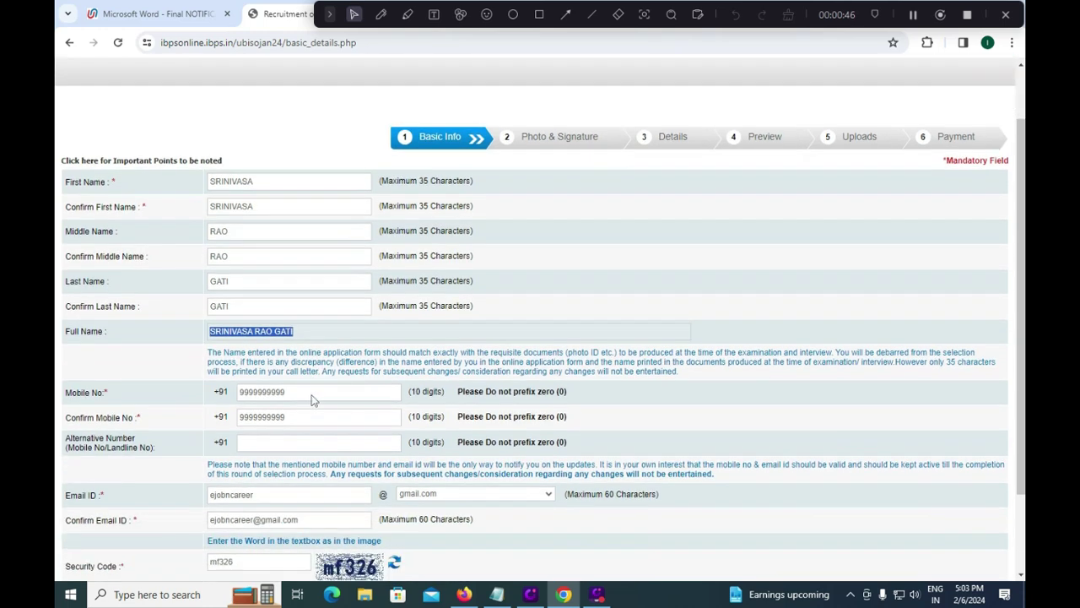
left_click(312, 393)
left_click(304, 416)
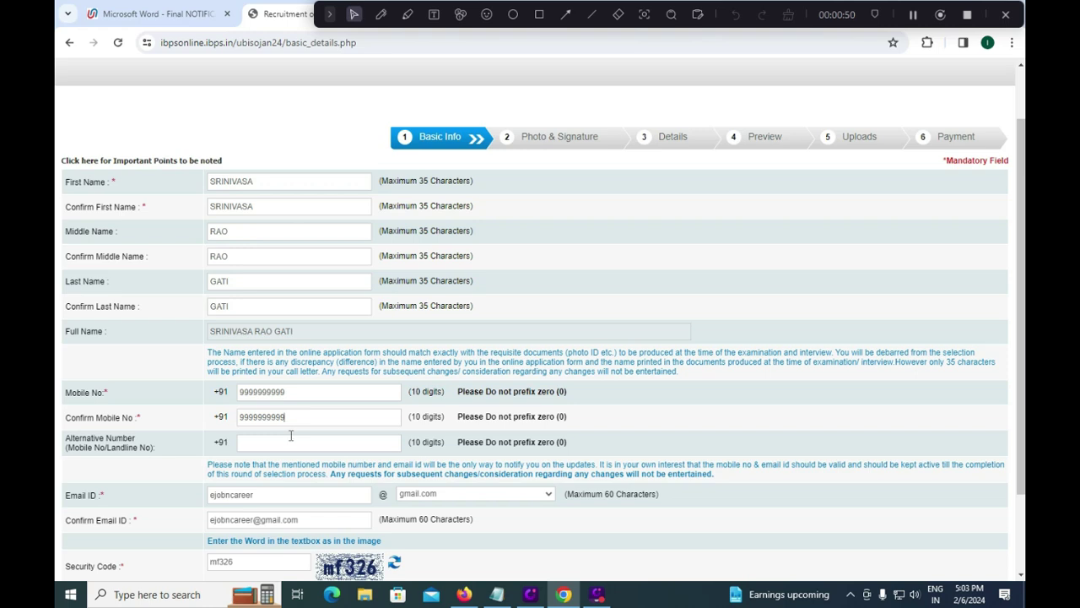
left_click(314, 446)
scroll(312, 445, "down", 2)
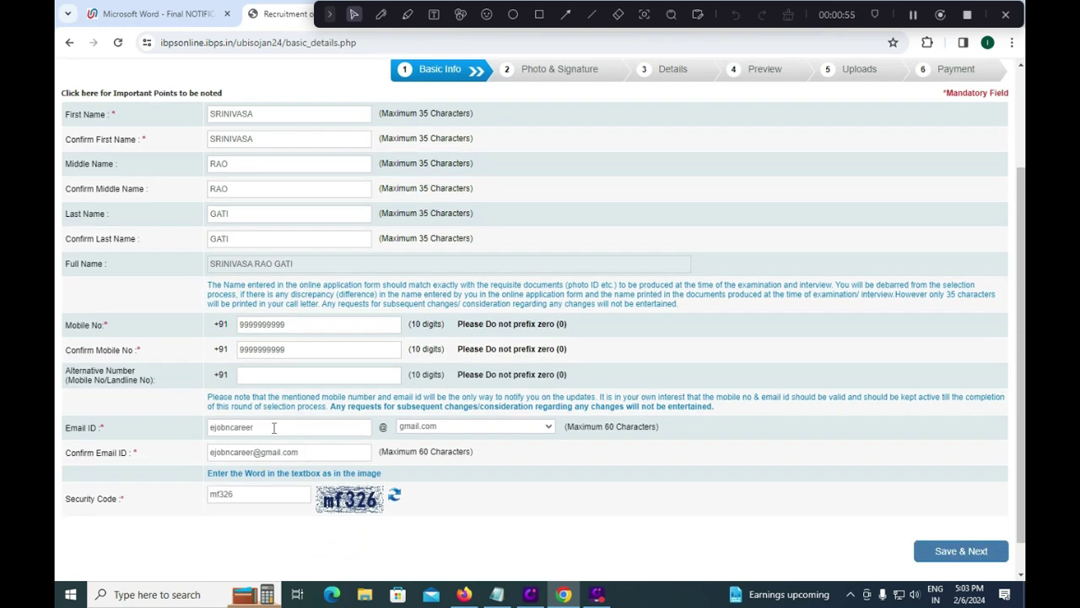
Step: Keep gmail.com as the e-mail domain, enter the security code, and save the basic info
left_click(443, 427)
left_click(437, 458)
triple_click(297, 453)
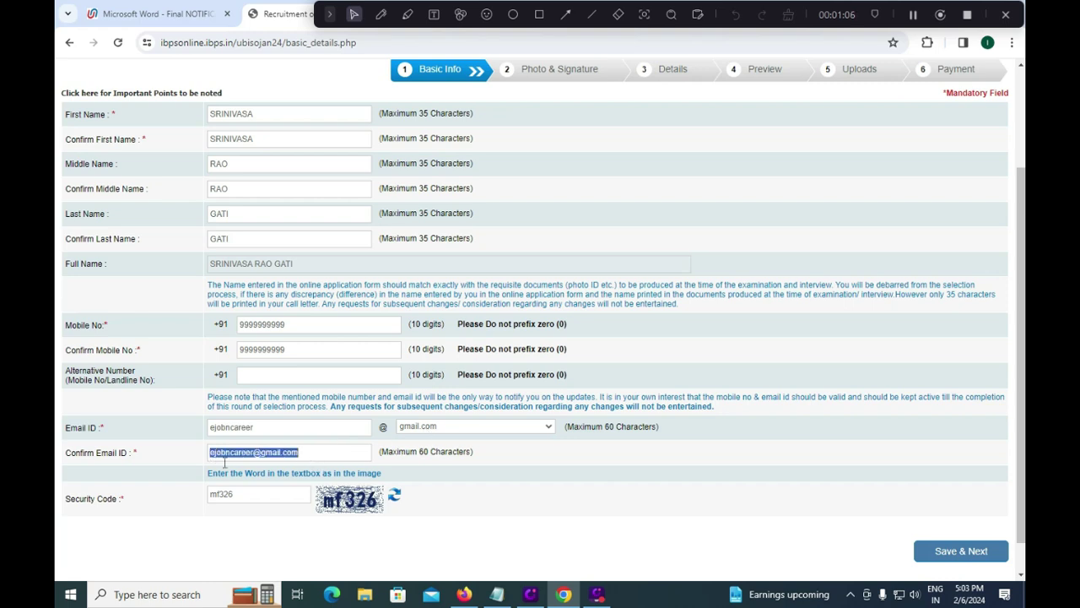
left_click(265, 498)
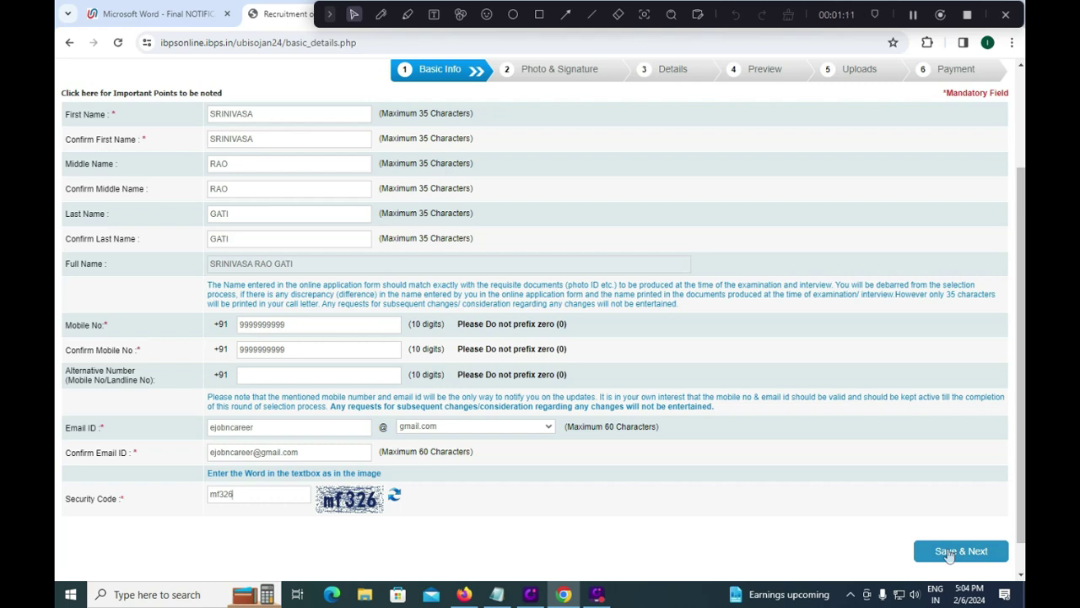
left_click(949, 551)
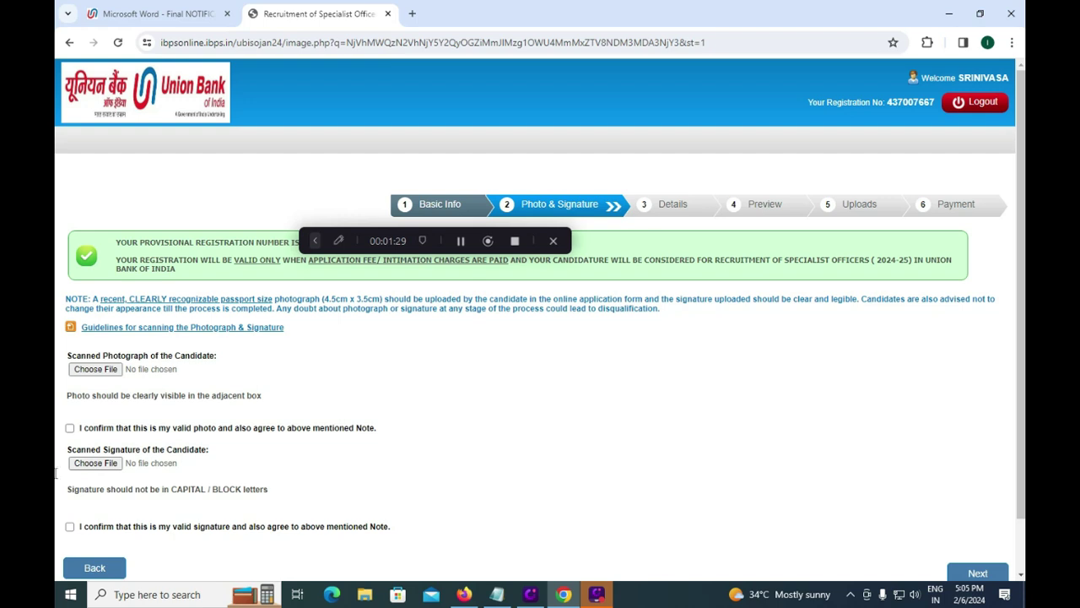
Step: Dismiss the photo file picker, tick both photo and signature declarations, and switch to the notification PDF
left_click(95, 370)
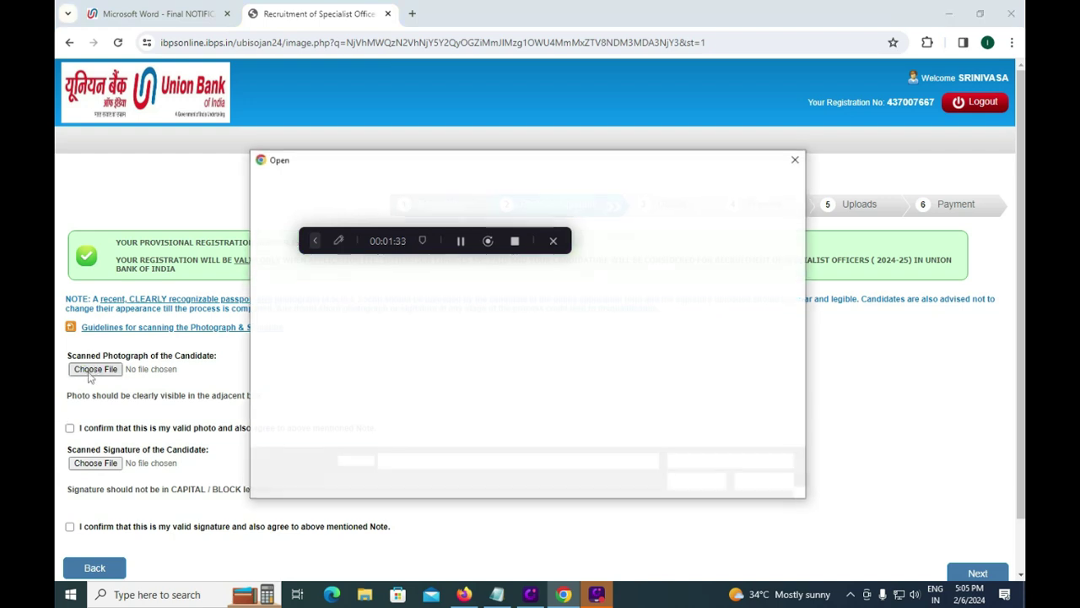
left_click(795, 162)
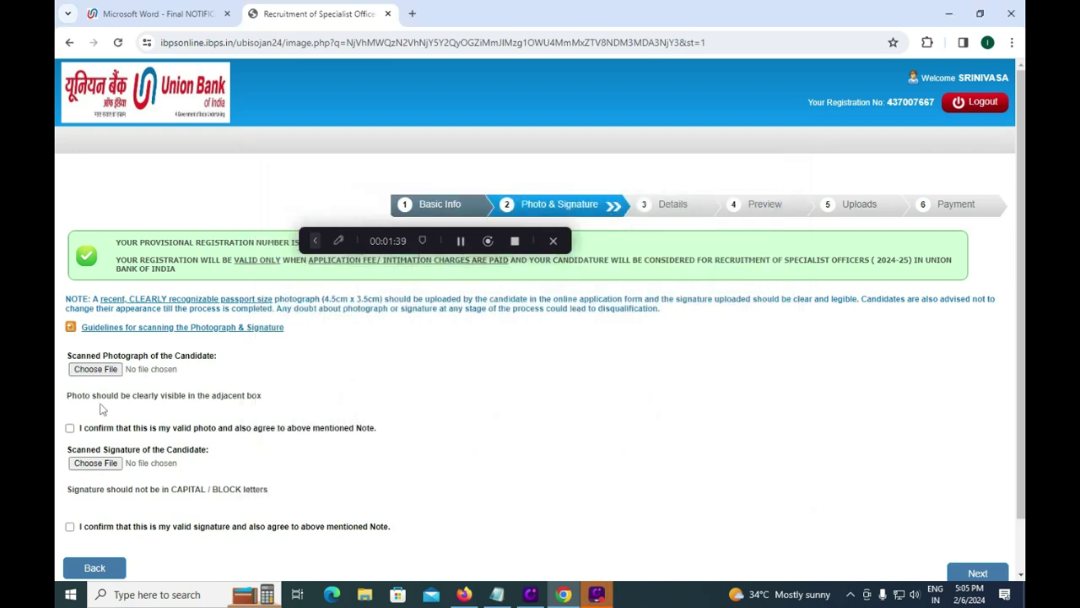
left_click(70, 428)
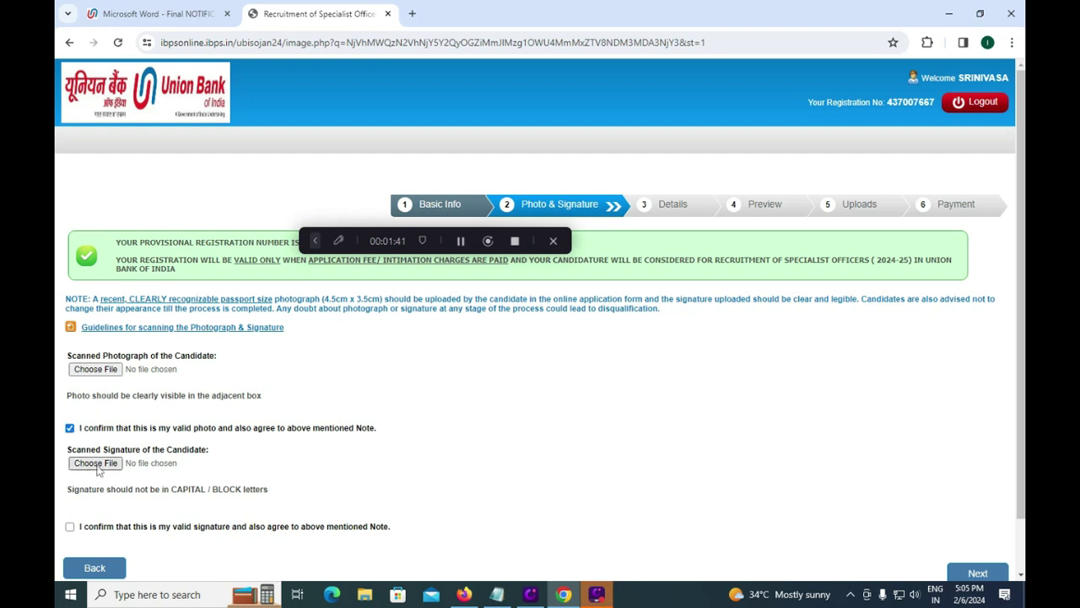
left_click(70, 527)
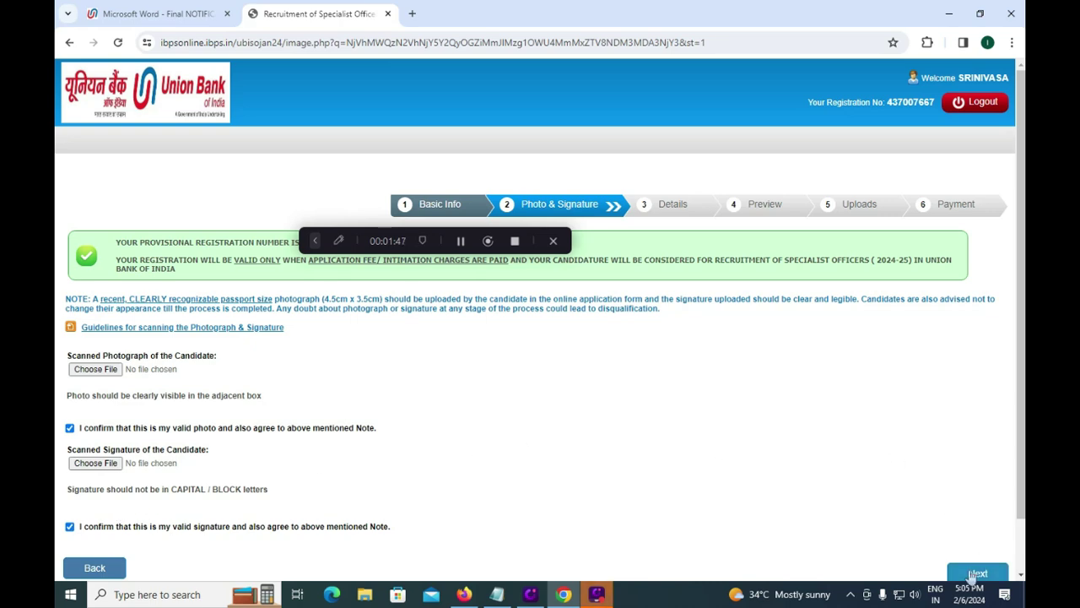
left_click(108, 14)
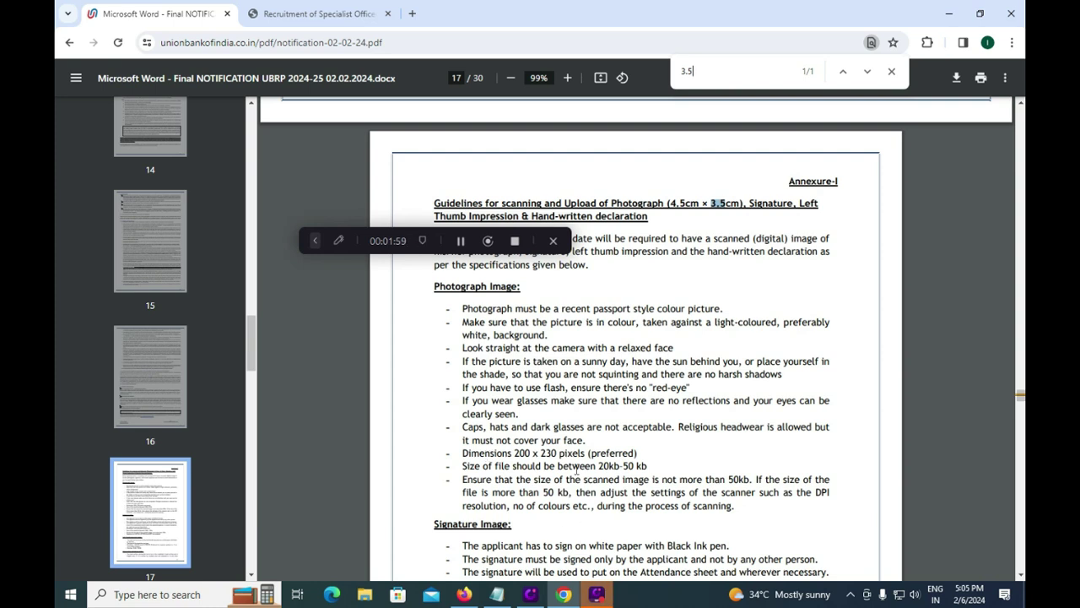
Step: Scroll the signature guidelines PDF and highlight the 'Black Ink pen' requirement
scroll(577, 470, "down", 1)
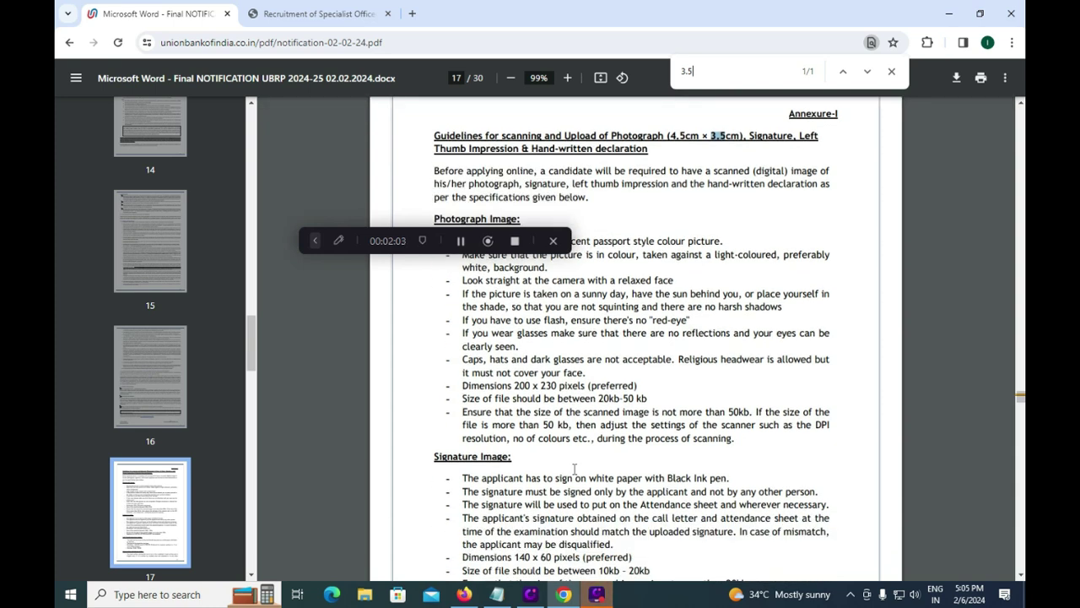
left_click_drag(668, 477, 732, 478)
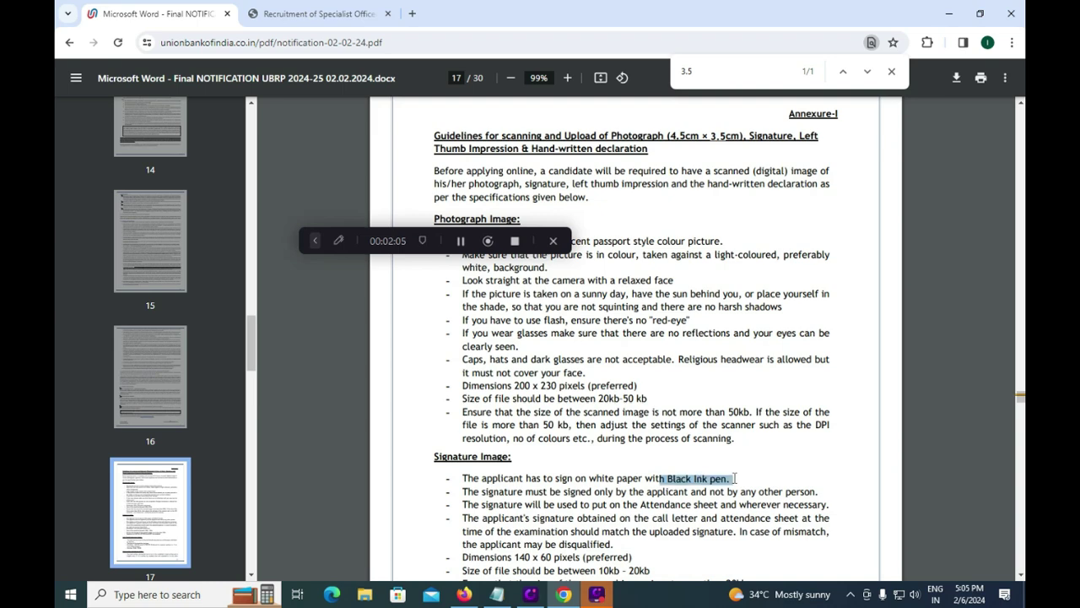
scroll(713, 473, "down", 1)
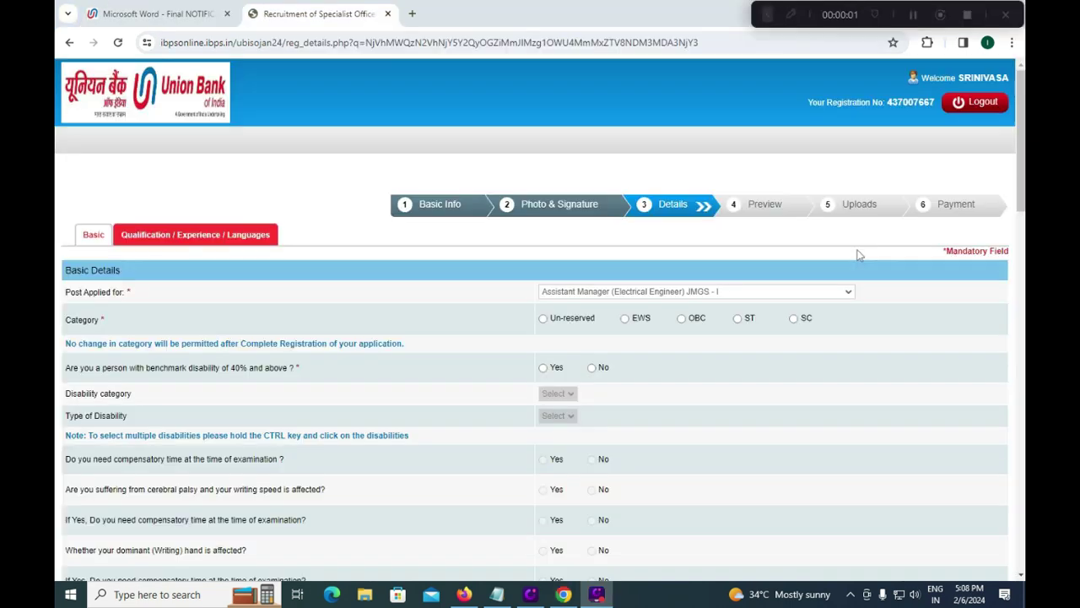
Step: Choose Assistant Manager (Forex) JMGS - I as the post, set category SC, and accept the category warning
left_click(646, 292)
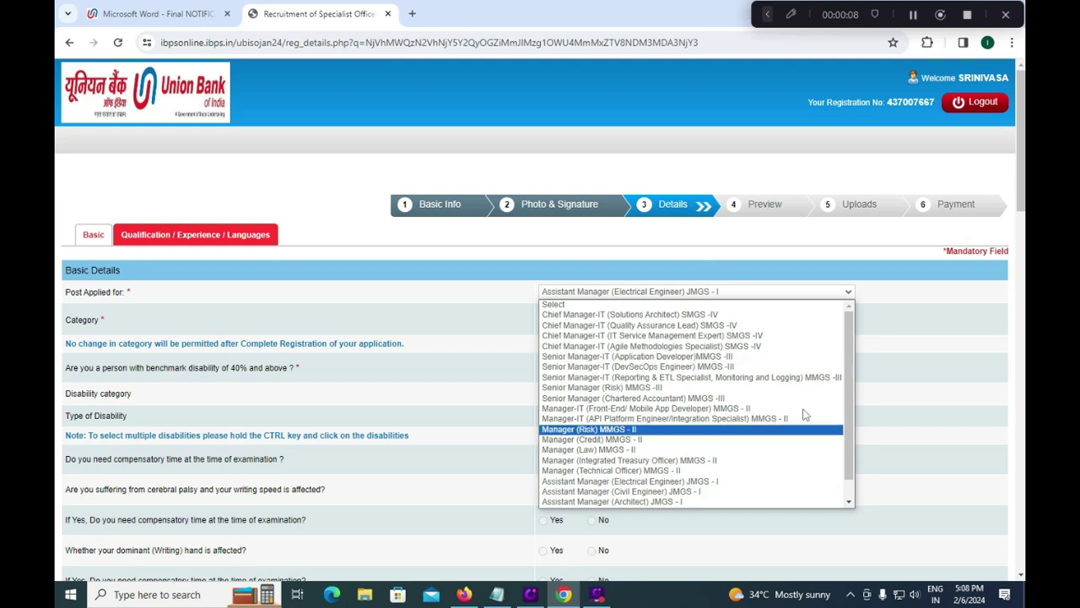
left_click_drag(848, 437, 847, 471)
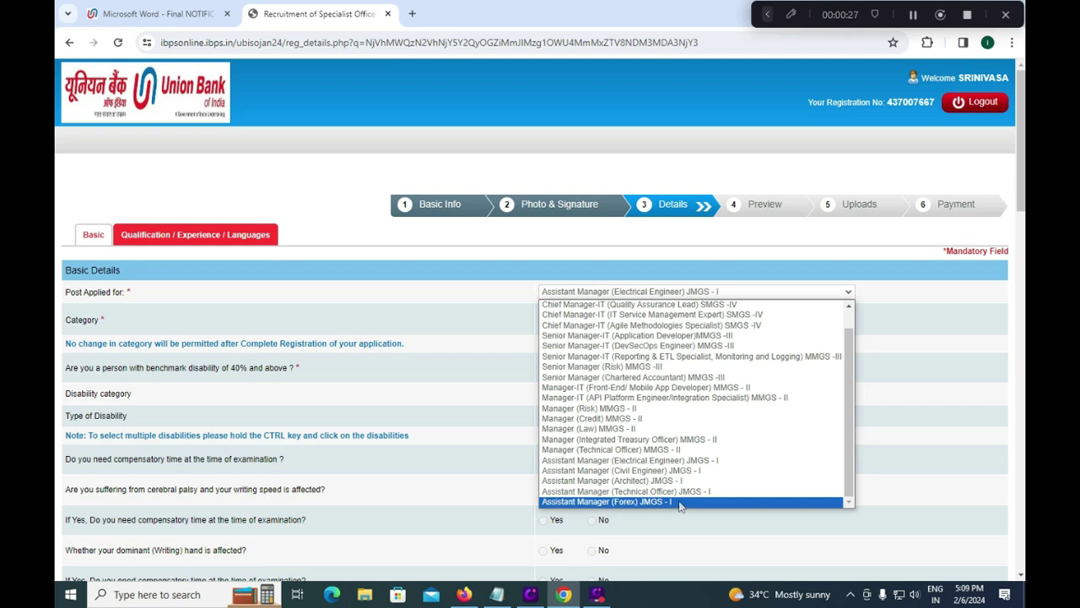
left_click(680, 503)
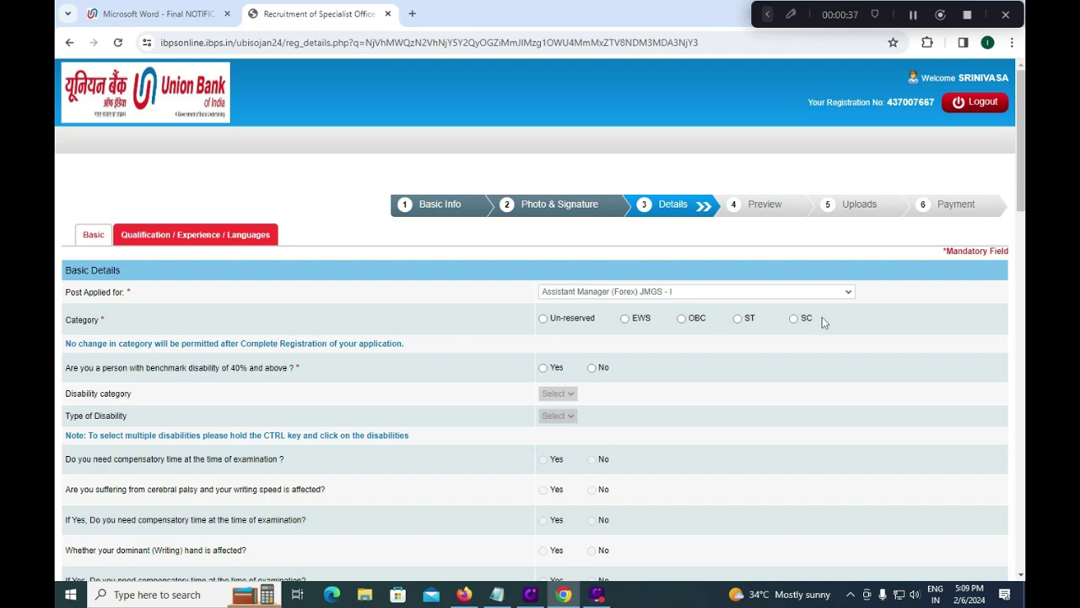
left_click(795, 320)
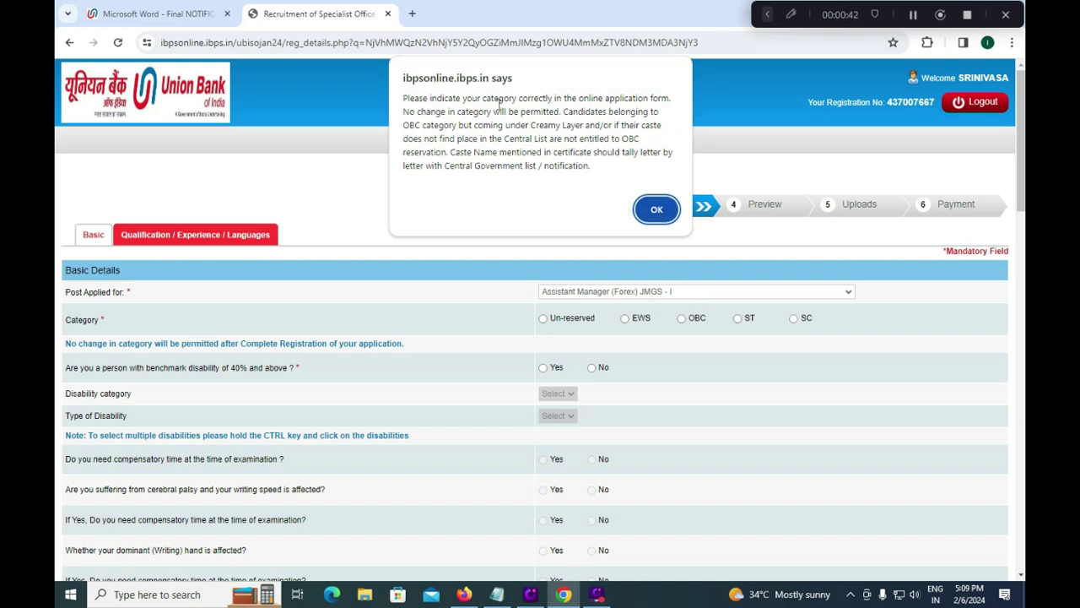
left_click_drag(418, 112, 491, 113)
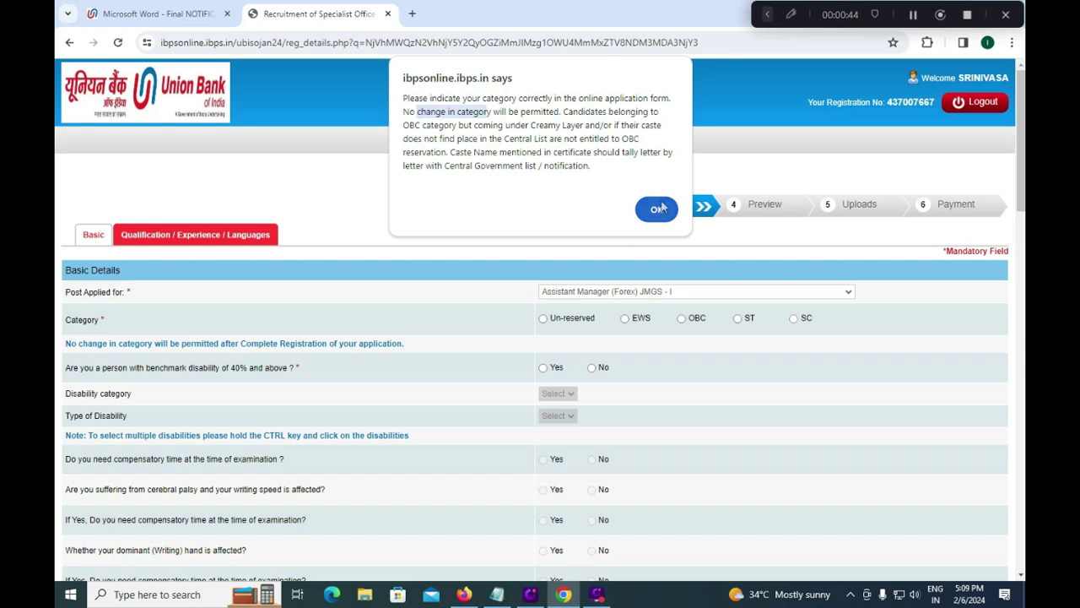
left_click(658, 207)
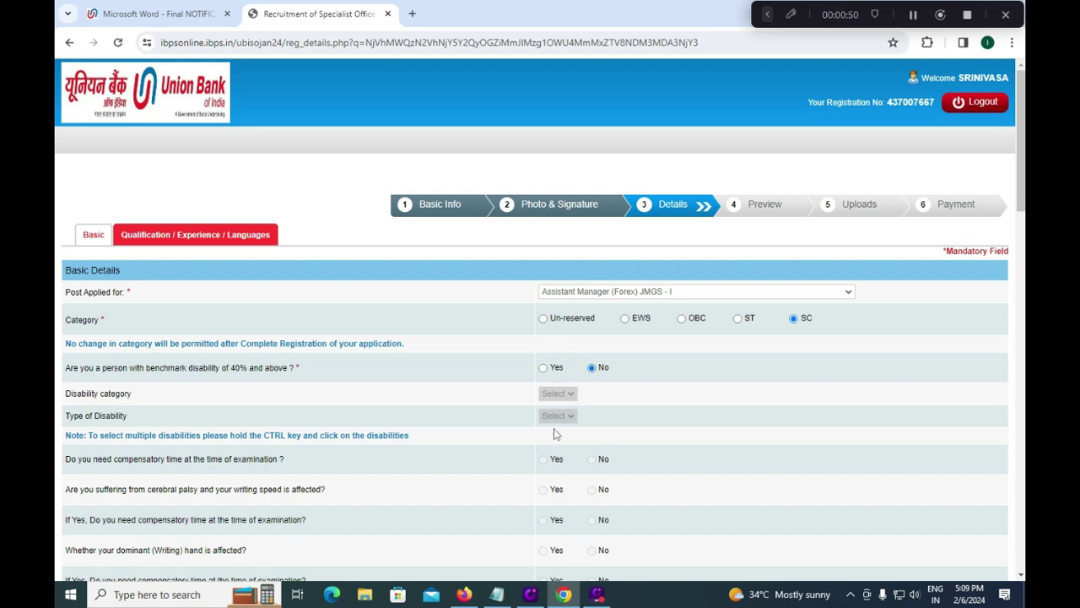
scroll(601, 459, "down", 1)
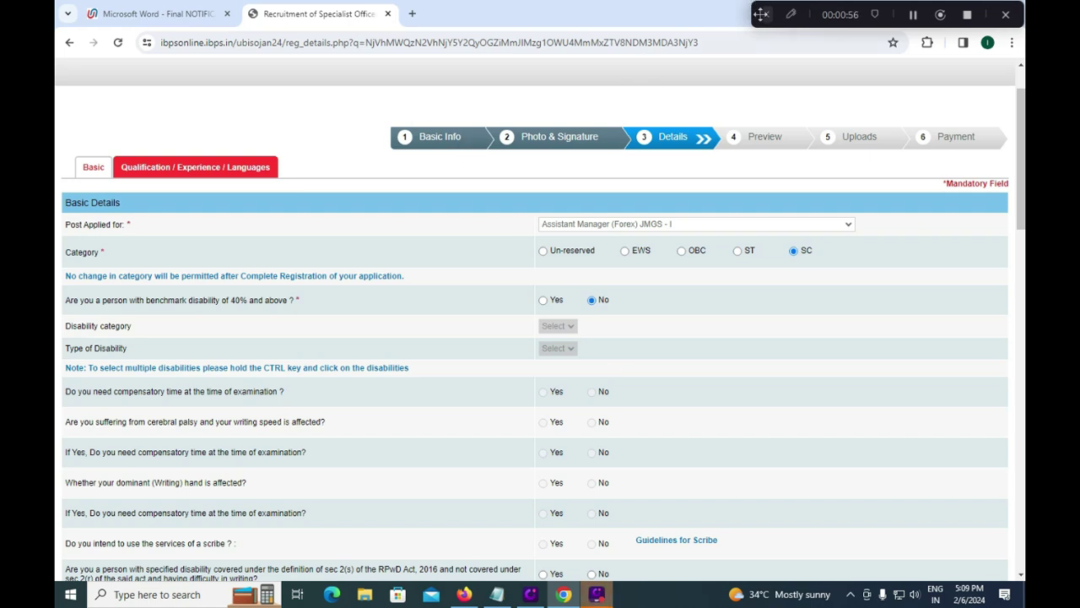
Step: Answer No to the RPwD writing-difficulty disability question
left_click(767, 14)
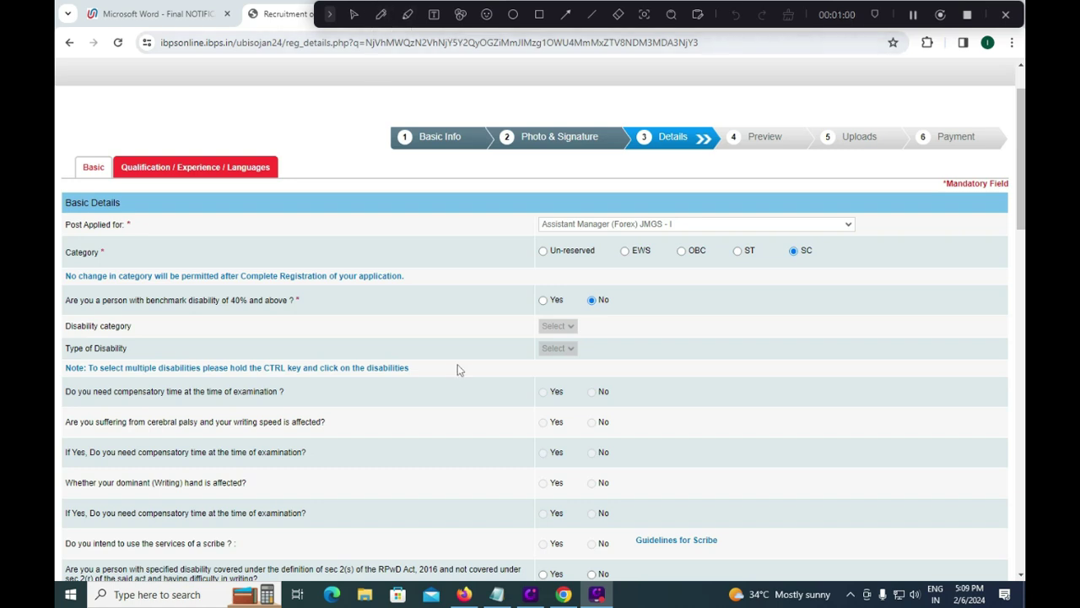
left_click(593, 575)
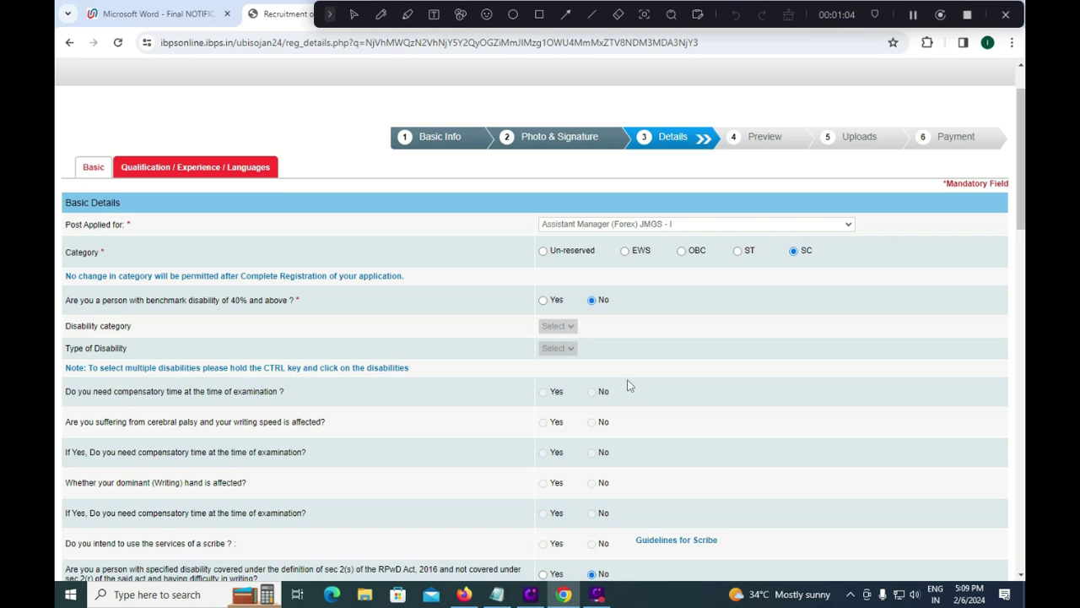
scroll(625, 391, "down", 1)
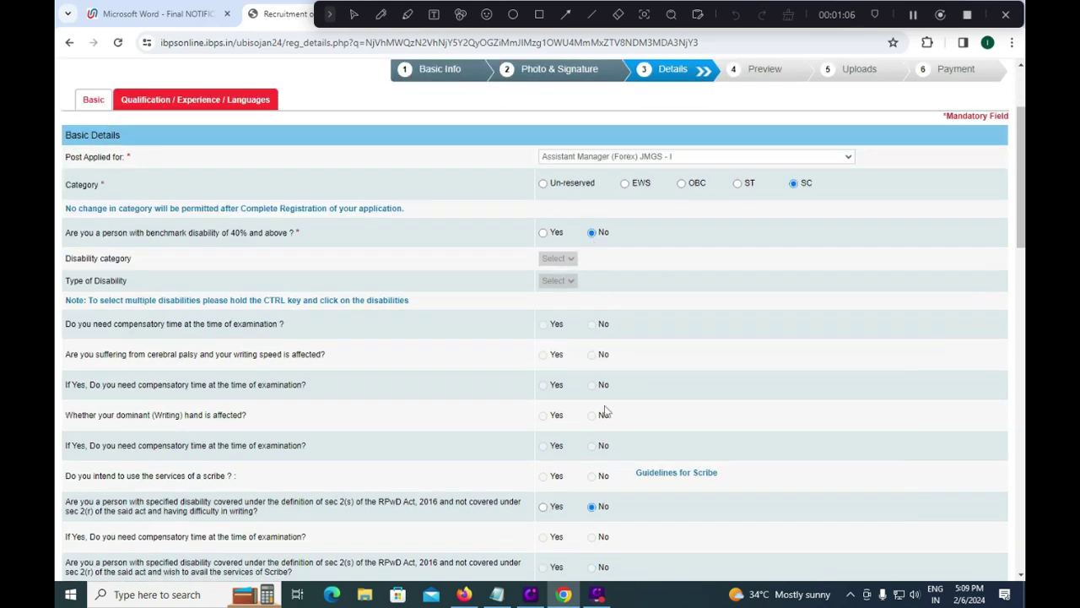
scroll(622, 480, "down", 1)
scroll(633, 441, "down", 1)
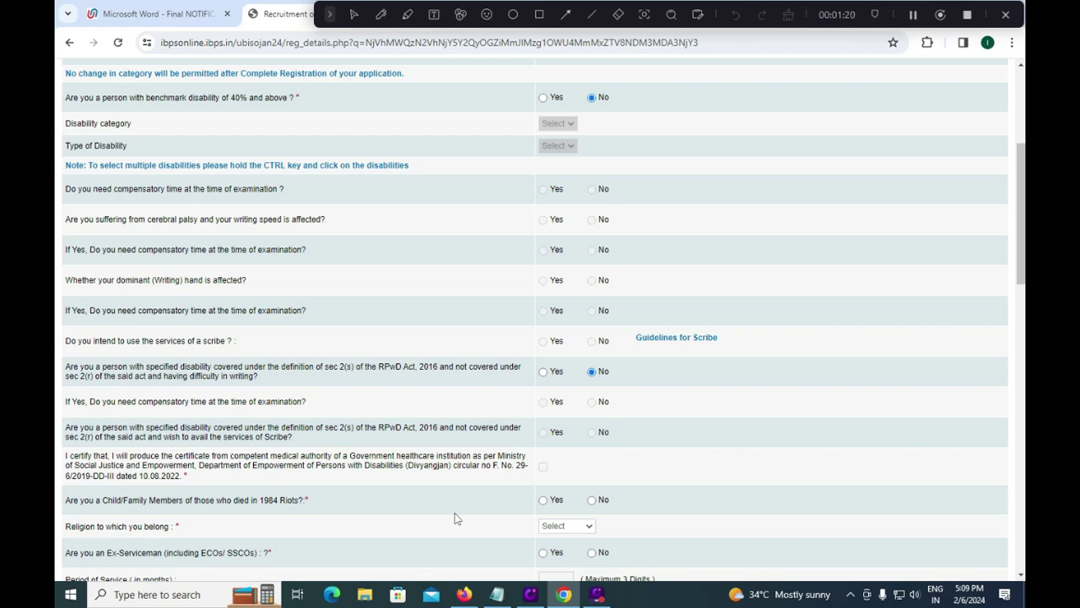
Step: Answer No to the 1984 Riots question and set religion to Hindu
left_click(592, 500)
left_click(568, 531)
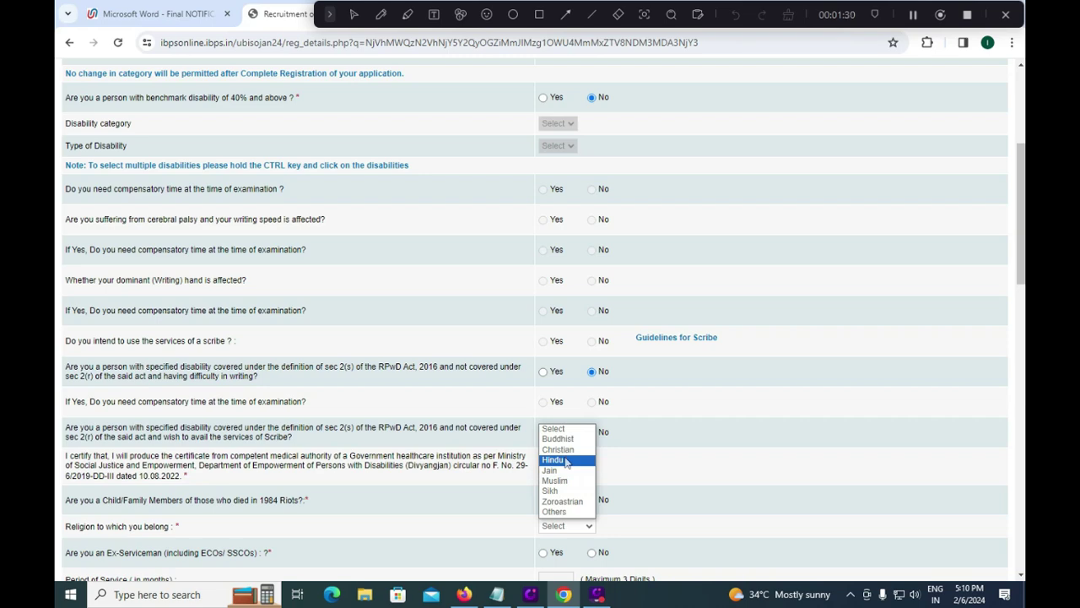
left_click(566, 459)
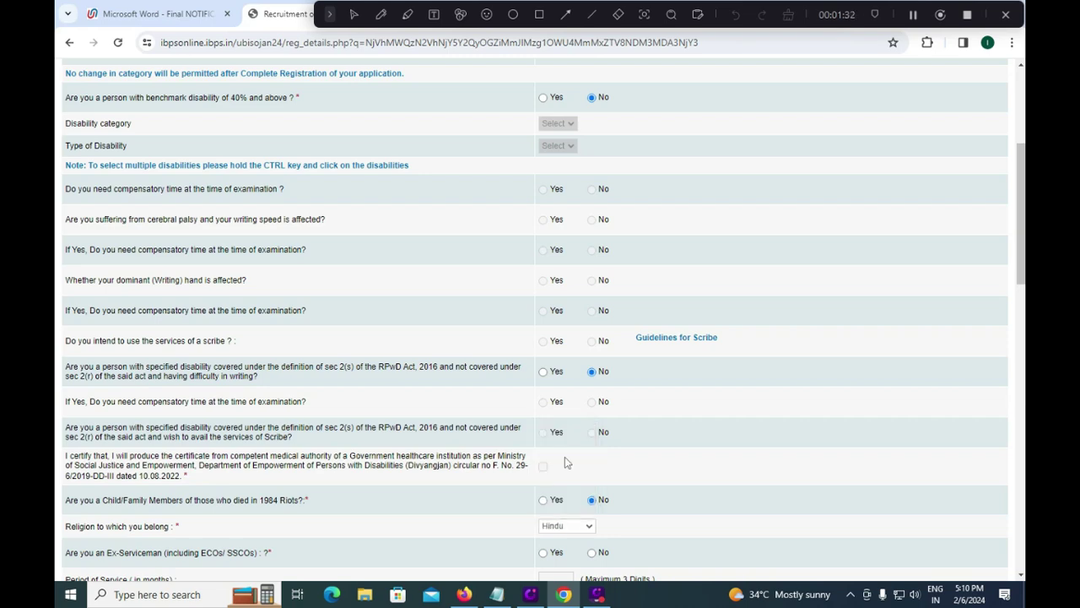
scroll(564, 457, "down", 2)
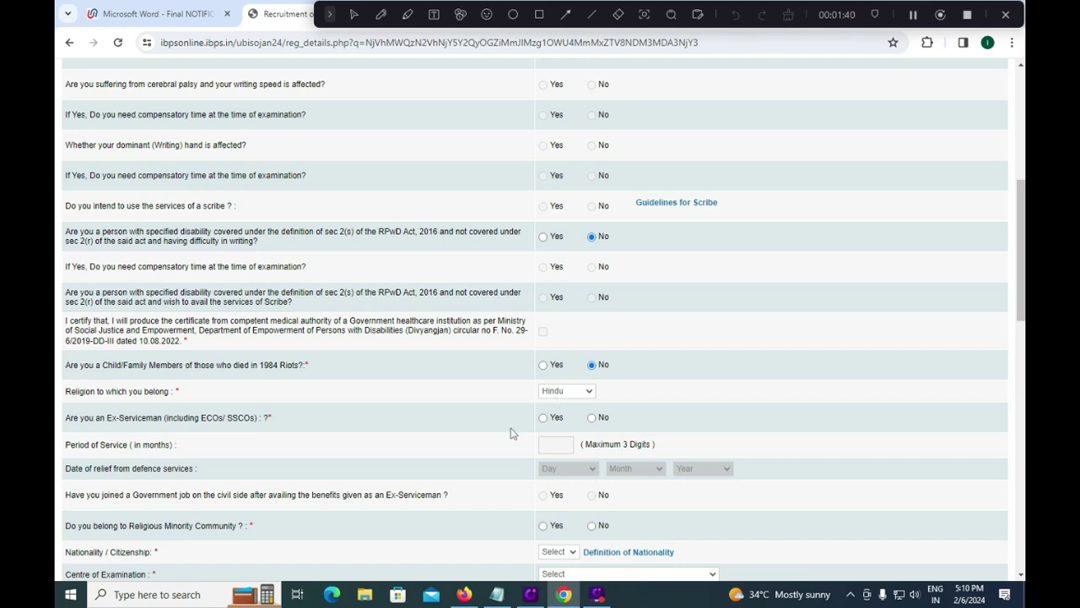
Step: Answer No to the Ex-Serviceman and Religious Minority questions
left_click(593, 419)
left_click(593, 526)
scroll(545, 531, "down", 1)
Step: Set nationality to Indian and the examination centre to Hyderabad
left_click(567, 487)
left_click(558, 506)
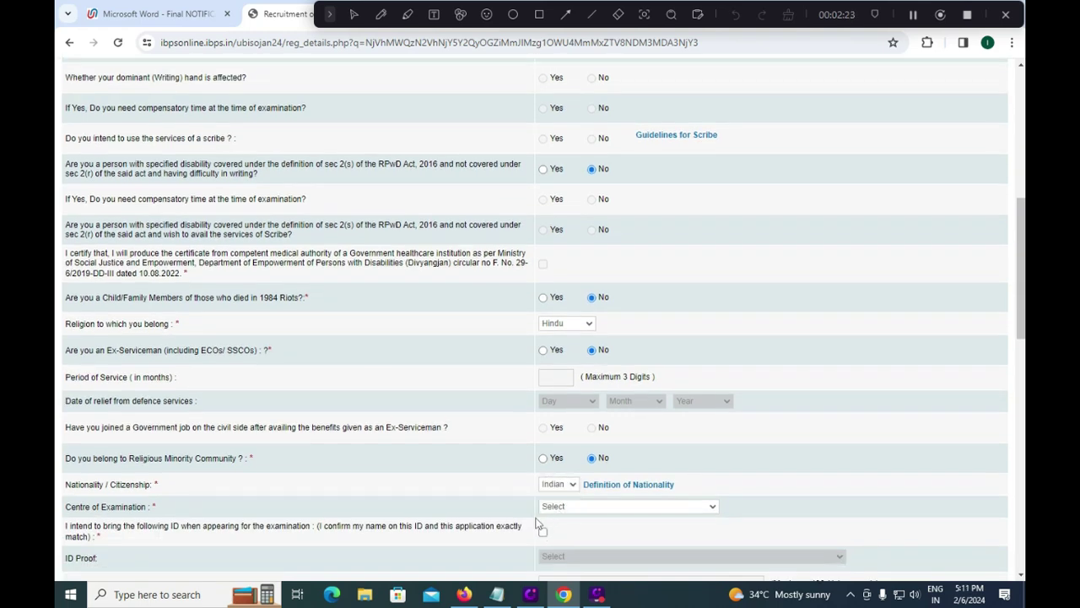
left_click(575, 510)
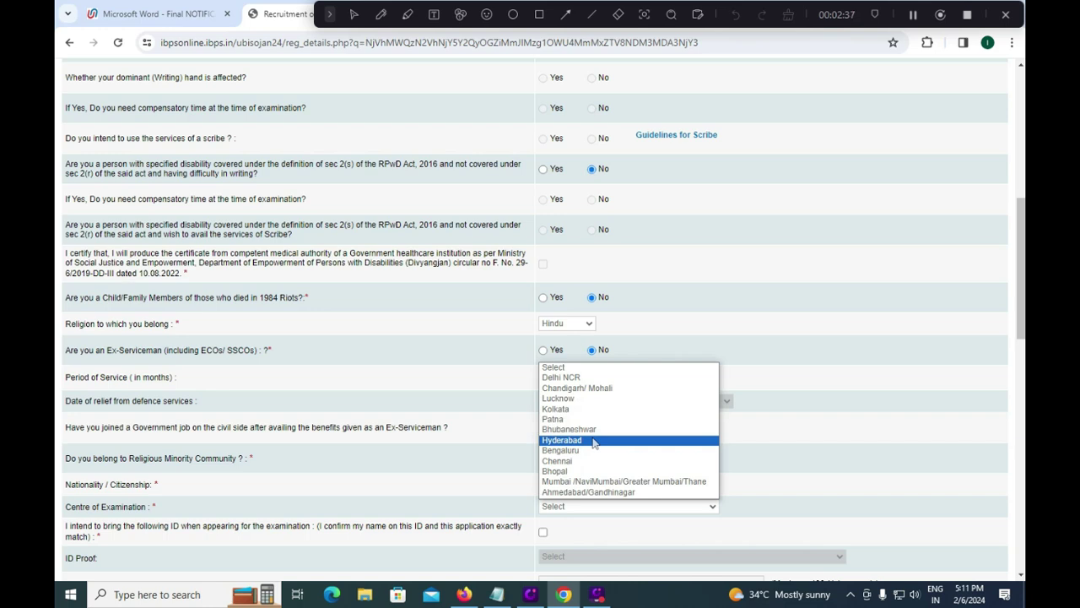
left_click(590, 441)
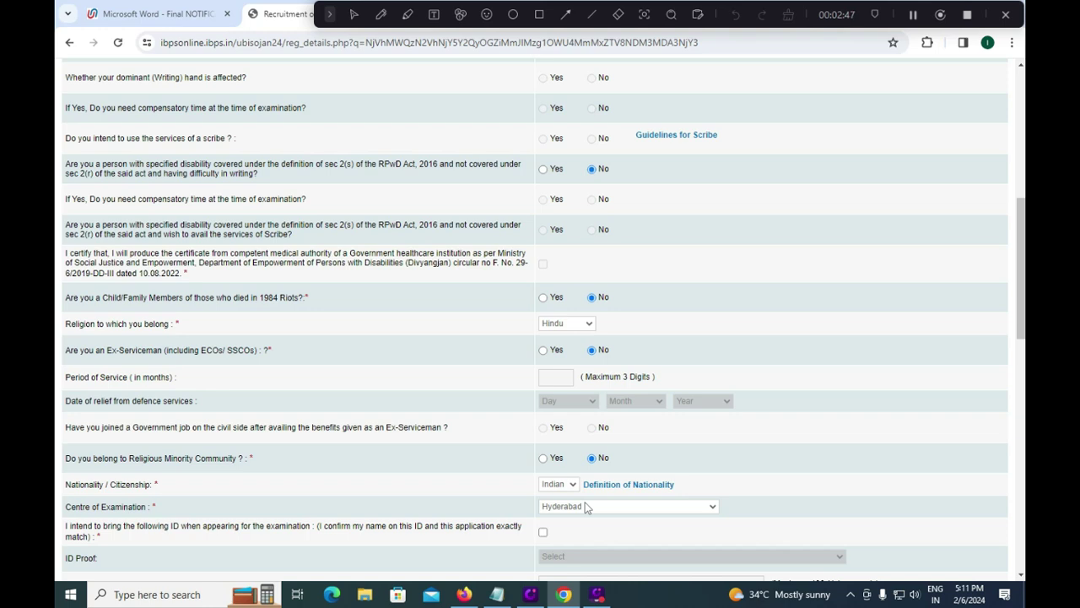
Step: Tick the matching-ID declaration and choose PAN Card as the ID proof type
scroll(584, 507, "down", 1)
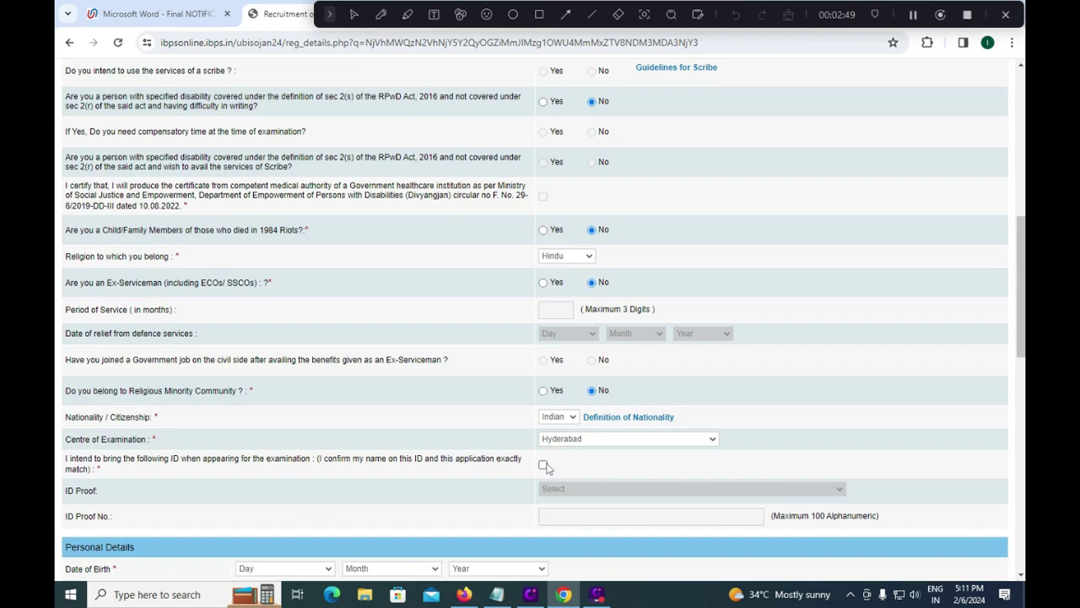
left_click(544, 465)
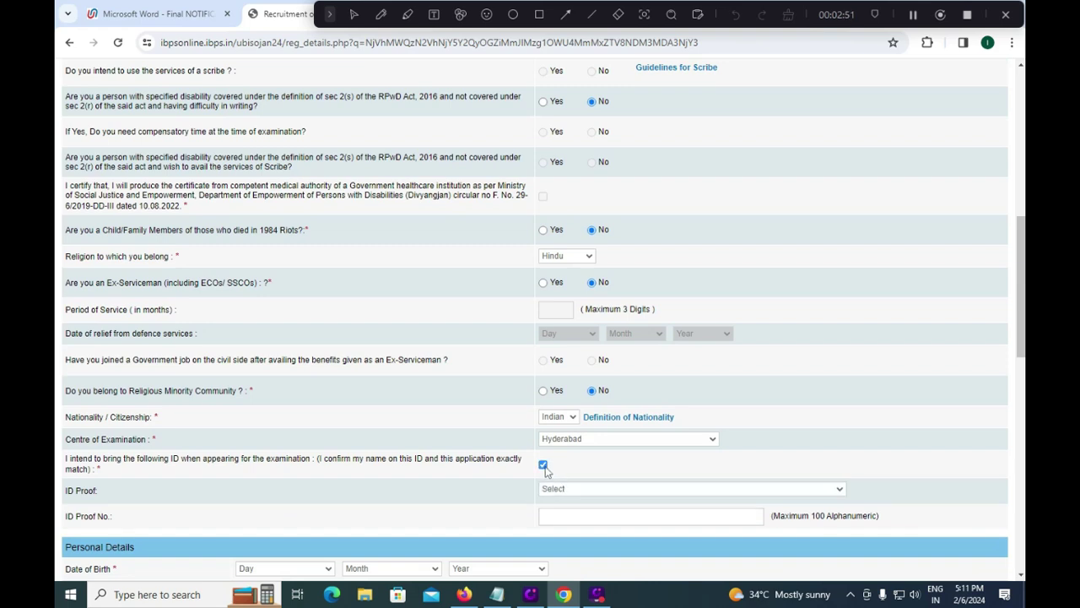
left_click(580, 492)
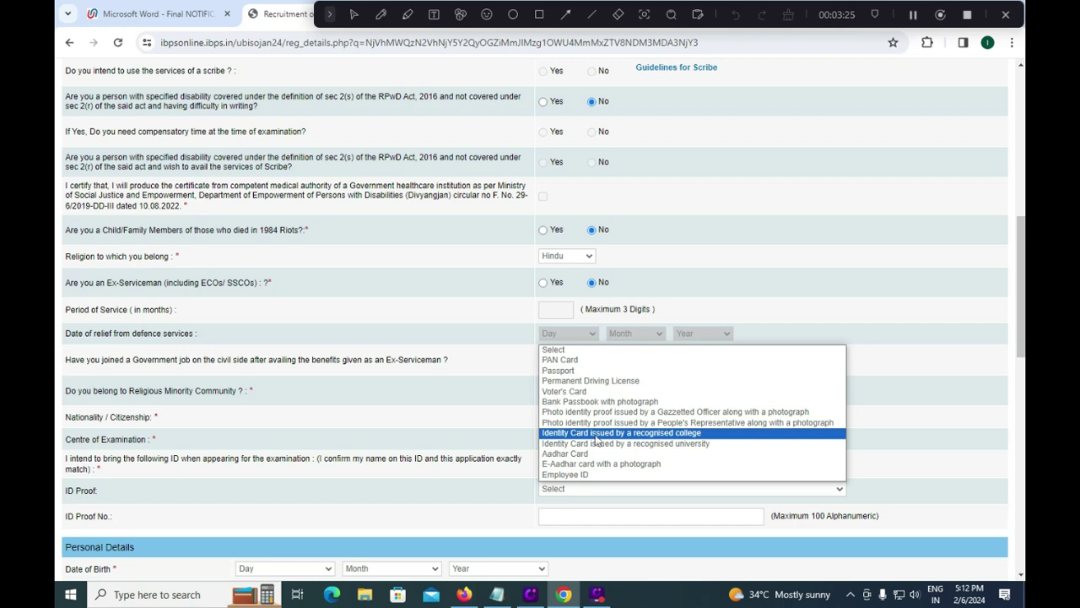
left_click(577, 361)
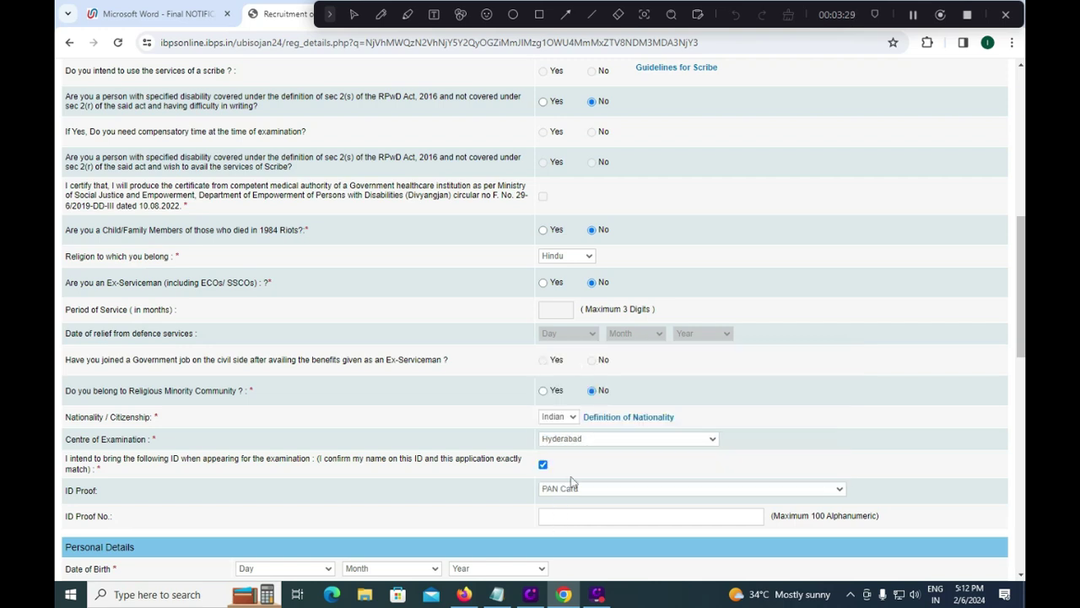
left_click(564, 518)
Step: Set the date of birth to 01 January 2000
scroll(568, 509, "down", 2)
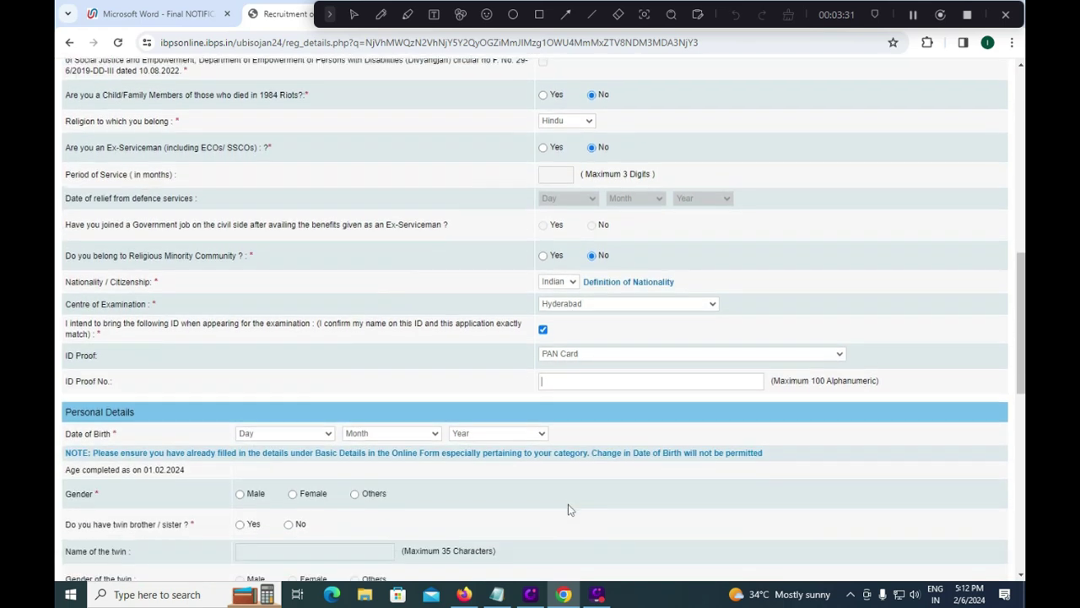
left_click(301, 430)
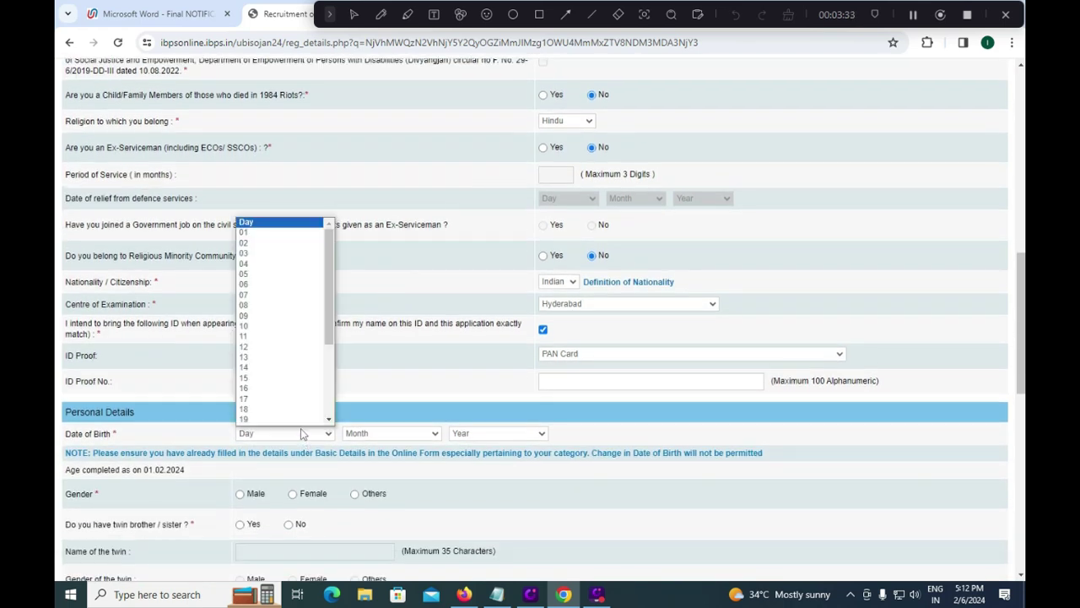
left_click(271, 233)
left_click(370, 433)
left_click(369, 456)
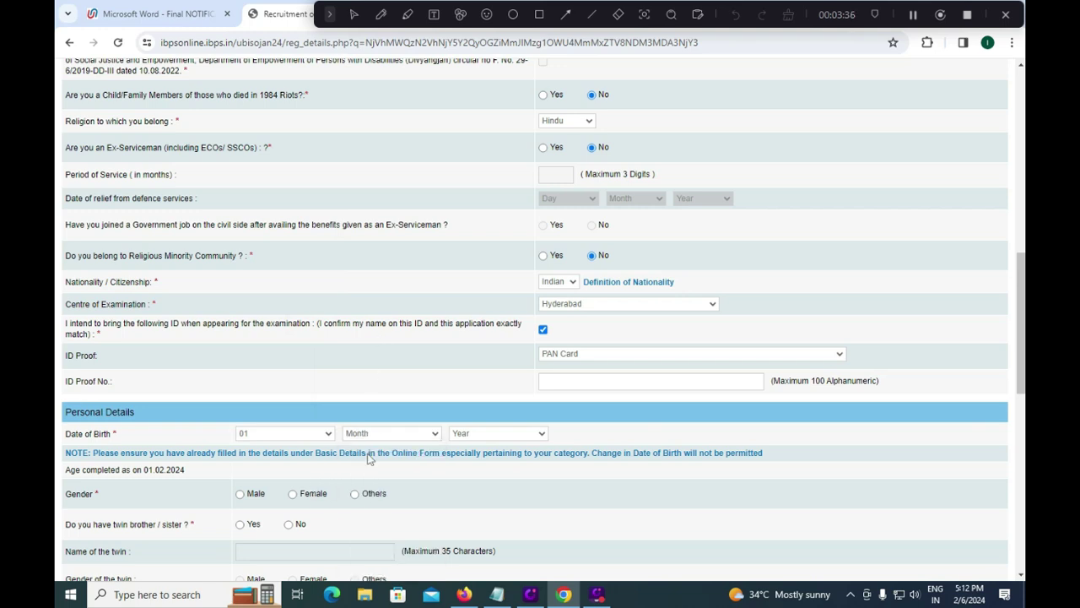
left_click(493, 432)
left_click(488, 305)
Step: Mark gender Male, twin No, and marital status Unmarried
scroll(473, 428, "down", 1)
scroll(473, 428, "down", 2)
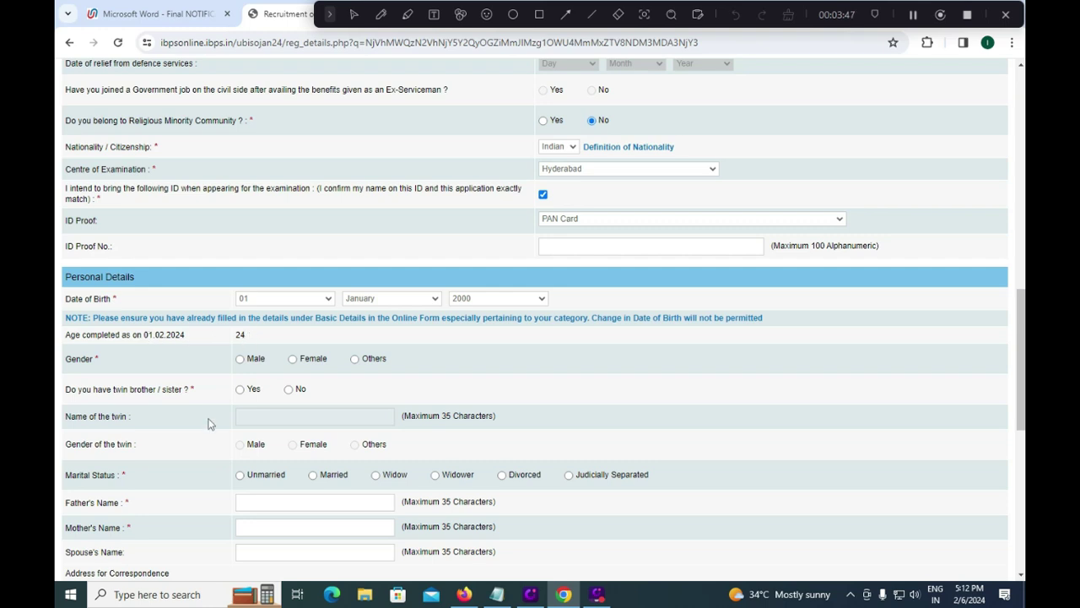
left_click(239, 360)
scroll(242, 426, "down", 1)
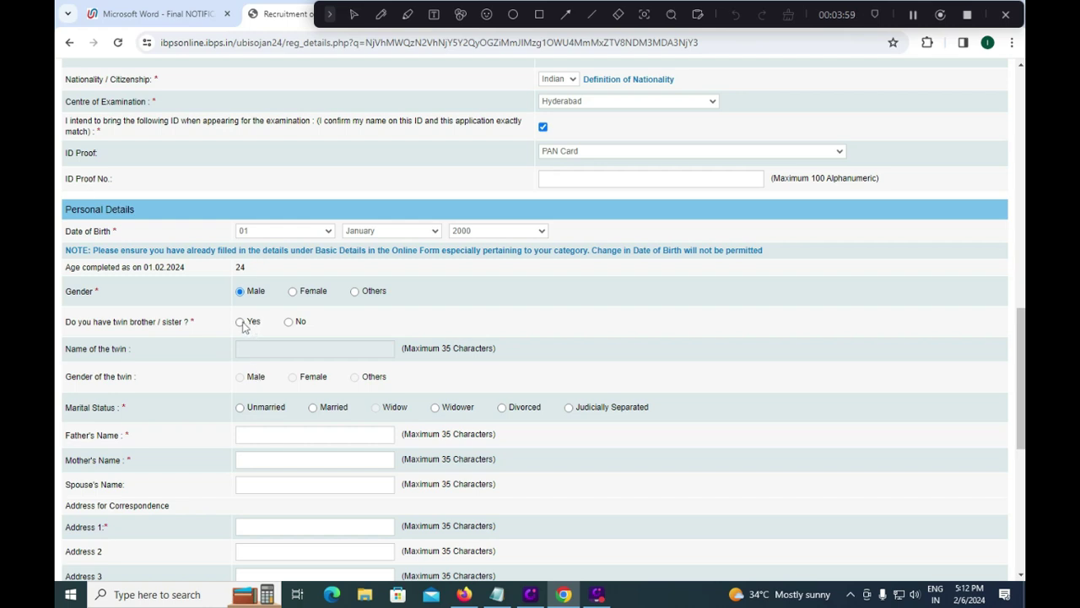
left_click(289, 322)
left_click(238, 409)
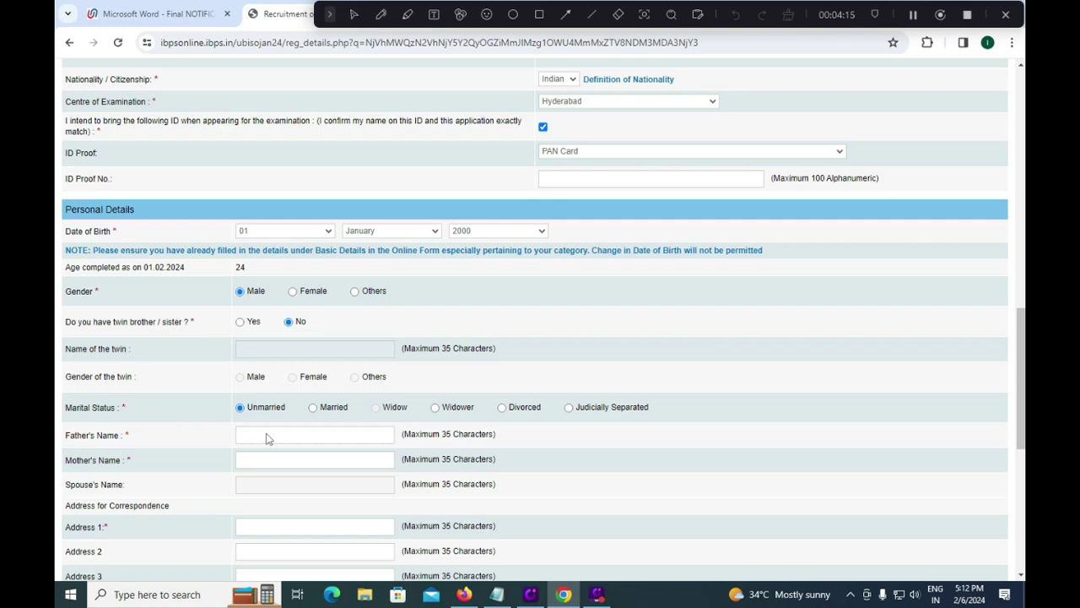
Step: Enter the father's and mother's full names, correcting typing slips
left_click(260, 432)
type("S")
key("BackSpace")
key("Tab")
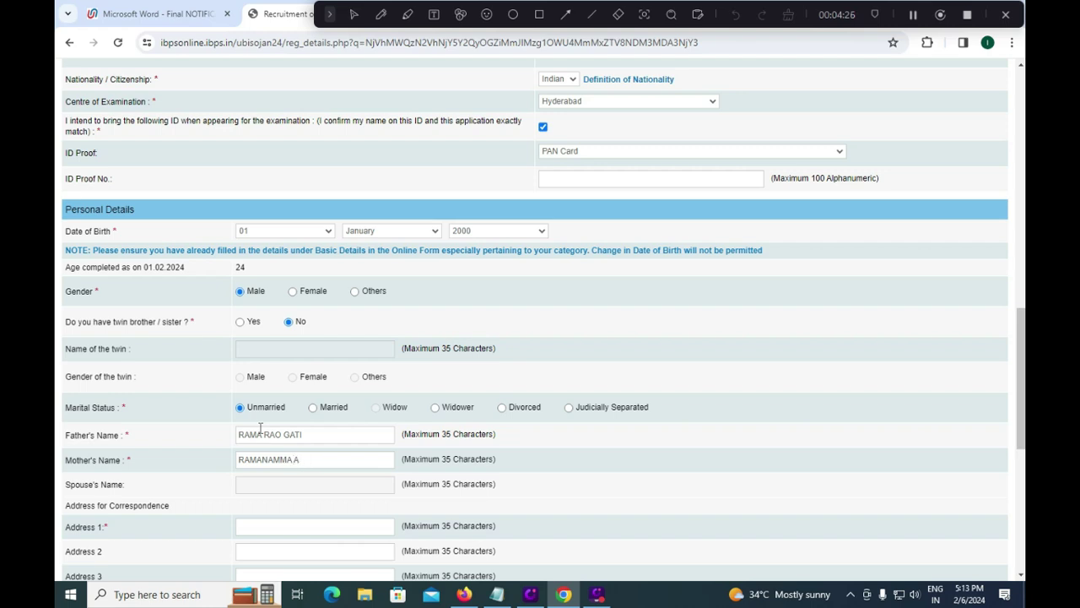
Step: Type the three correspondence address lines
key("Tab")
type("0")
key("BackSpace")
key("Tab")
Step: Enter the district, state and pincode, and make the permanent address match the correspondence address
key("Tab")
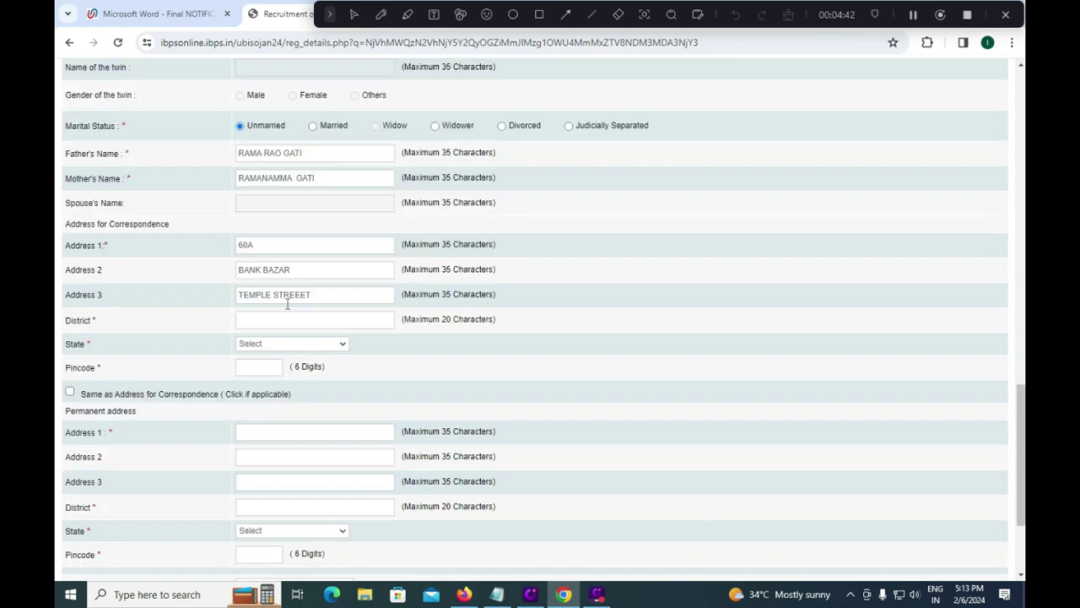
type("TIRUPATI")
key("Tab")
type("andh")
key("Tab")
type("524011")
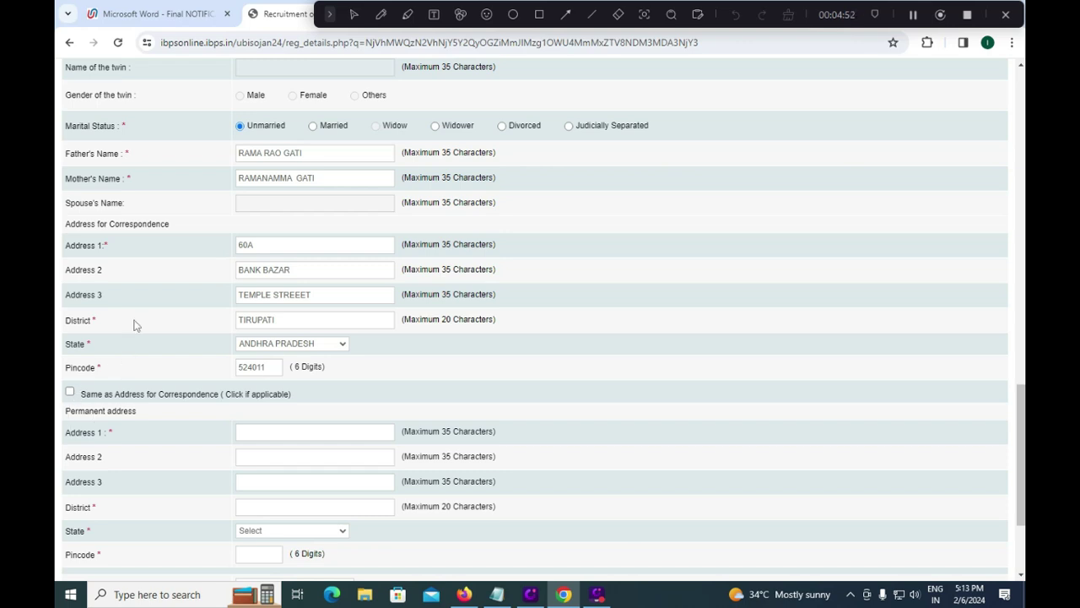
left_click(70, 392)
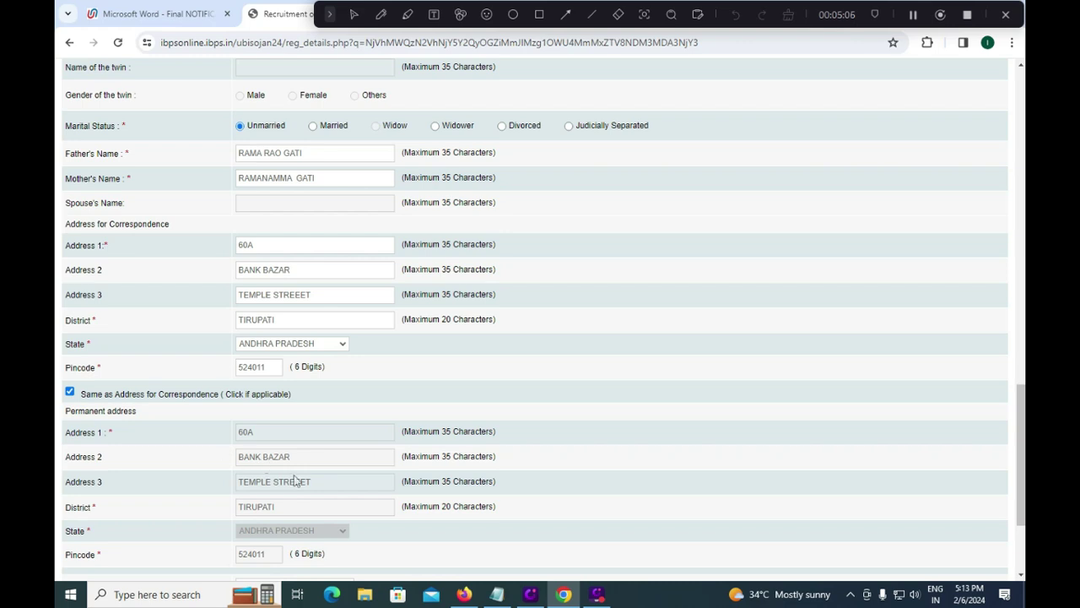
Step: Use Correspondence Address for GST invoicing and run 'Validate your details' to surface errors
scroll(297, 479, "down", 3)
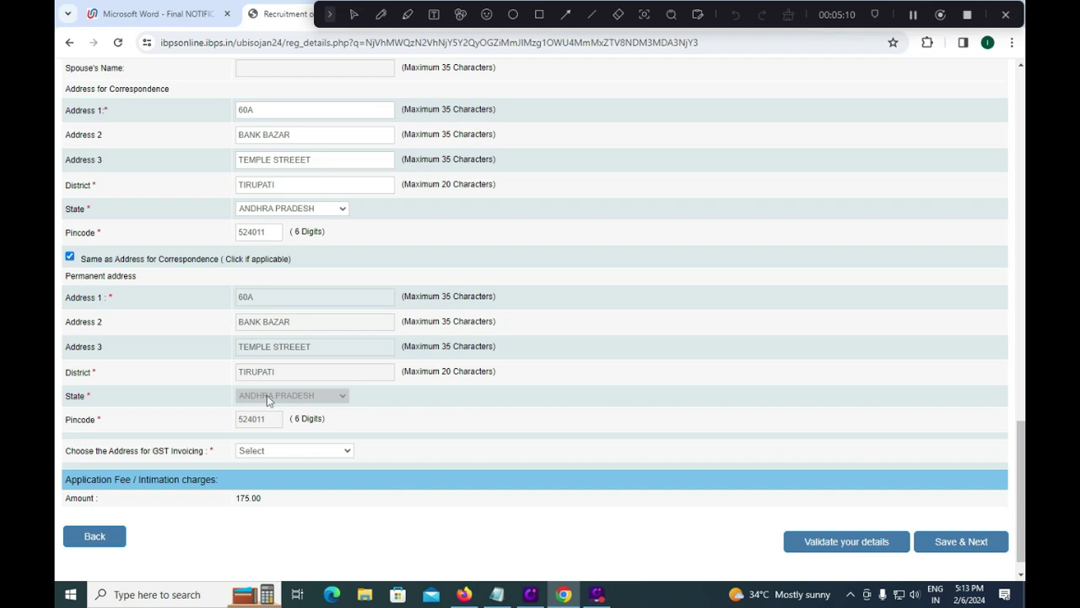
left_click(280, 453)
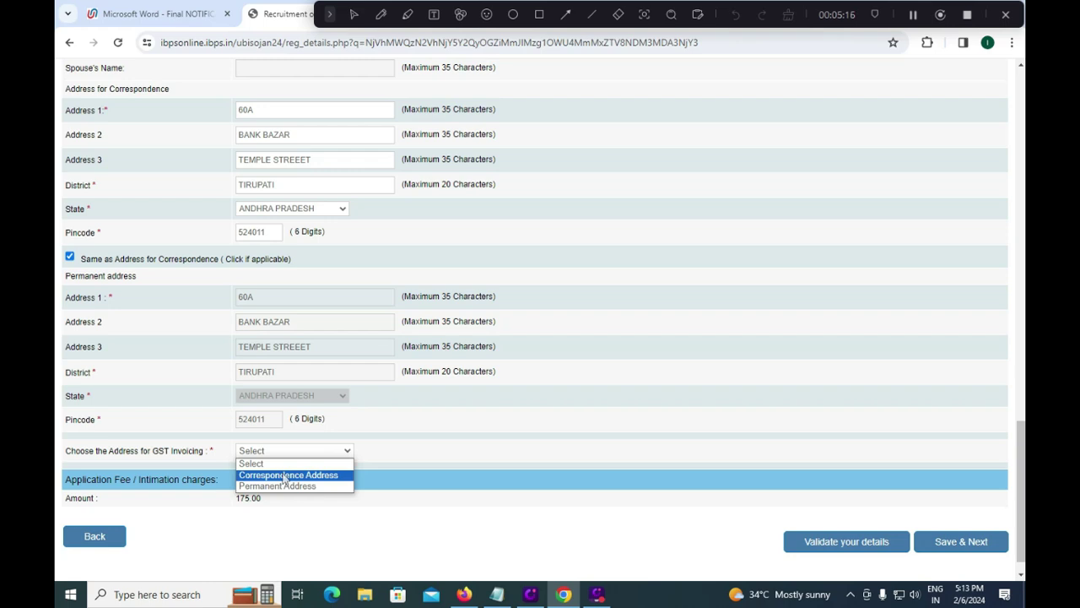
left_click(285, 475)
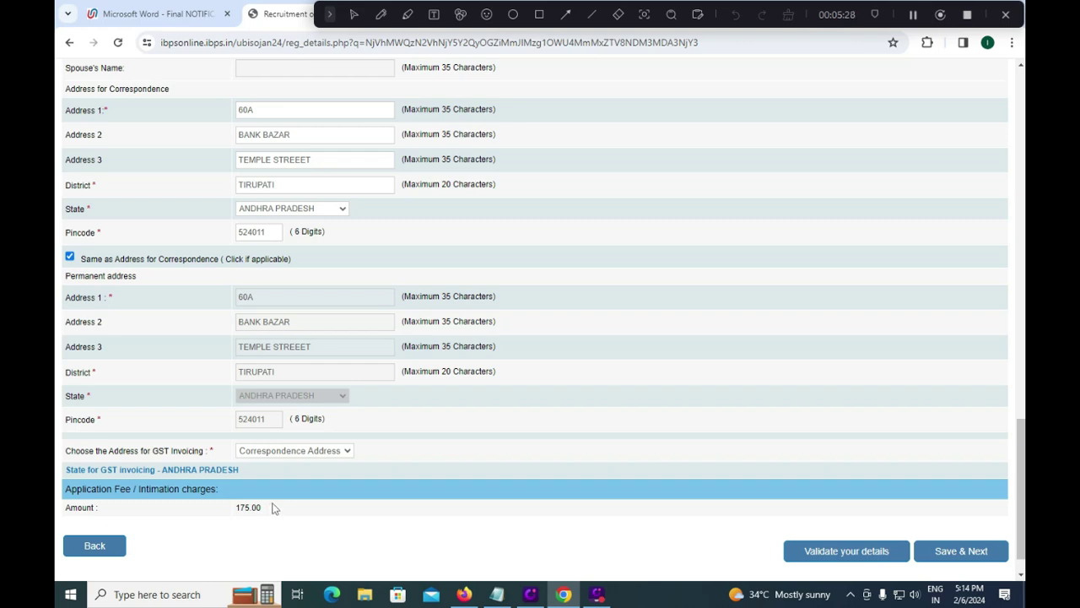
left_click(844, 552)
scroll(579, 523, "up", 2)
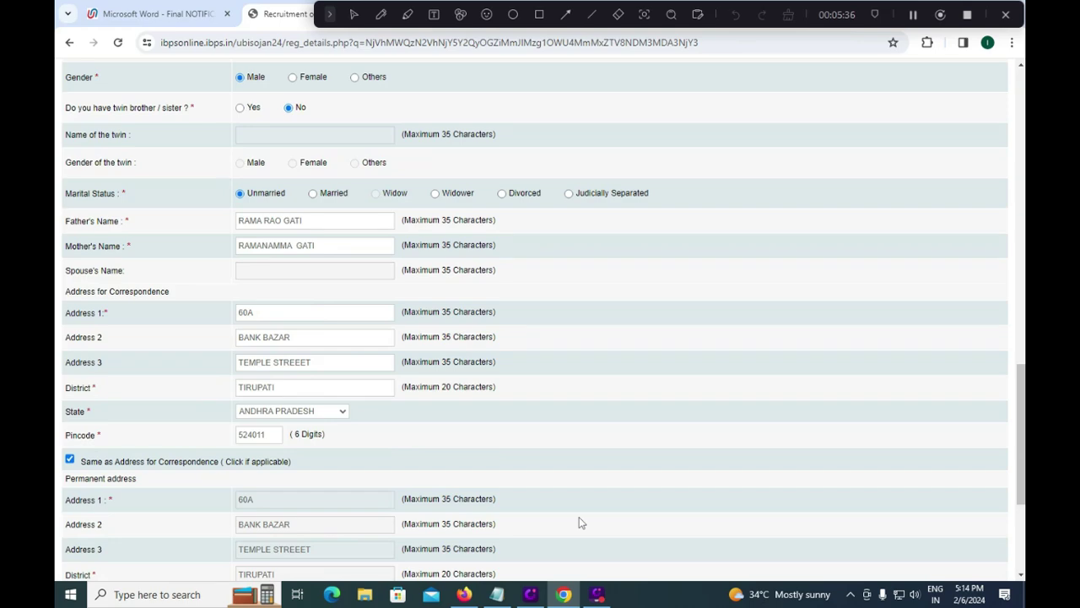
Step: Scroll through the Personal Details form to review the flagged fields
scroll(579, 524, "up", 4)
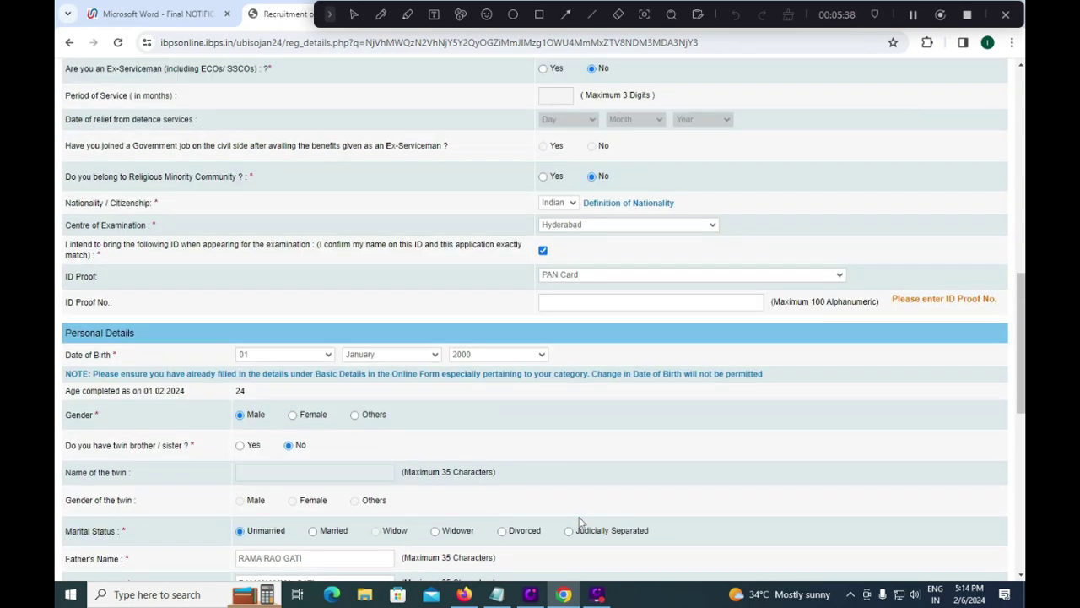
scroll(648, 484, "down", 5)
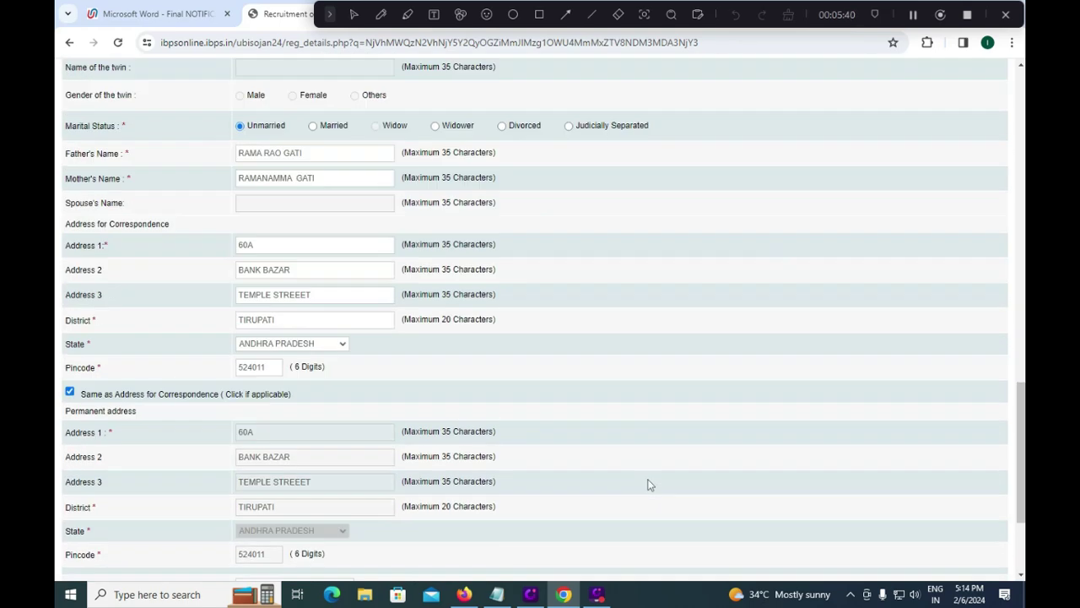
scroll(760, 528, "down", 2)
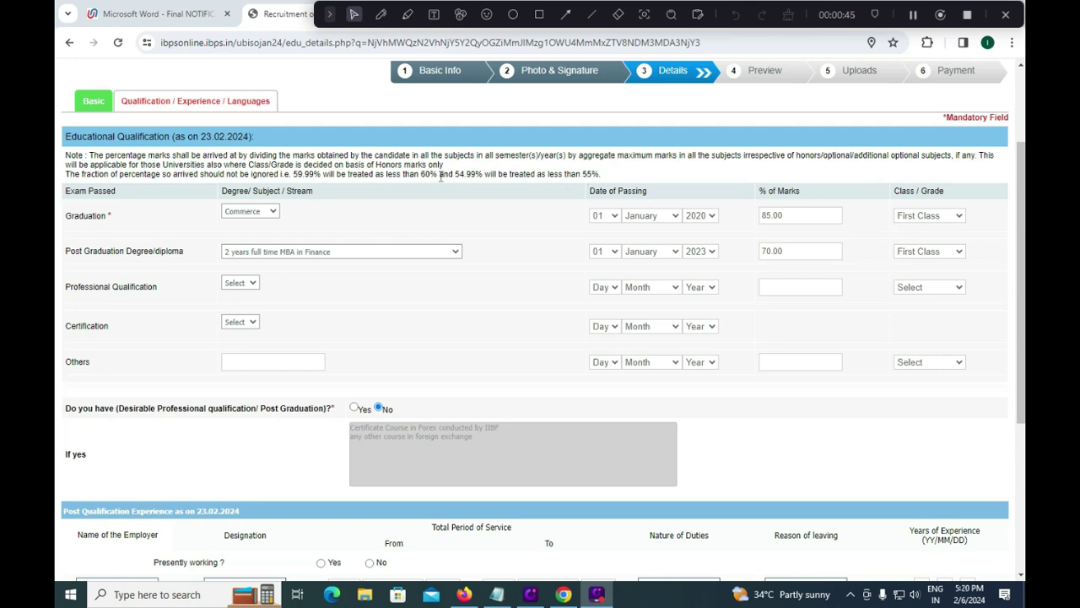
left_click(273, 212)
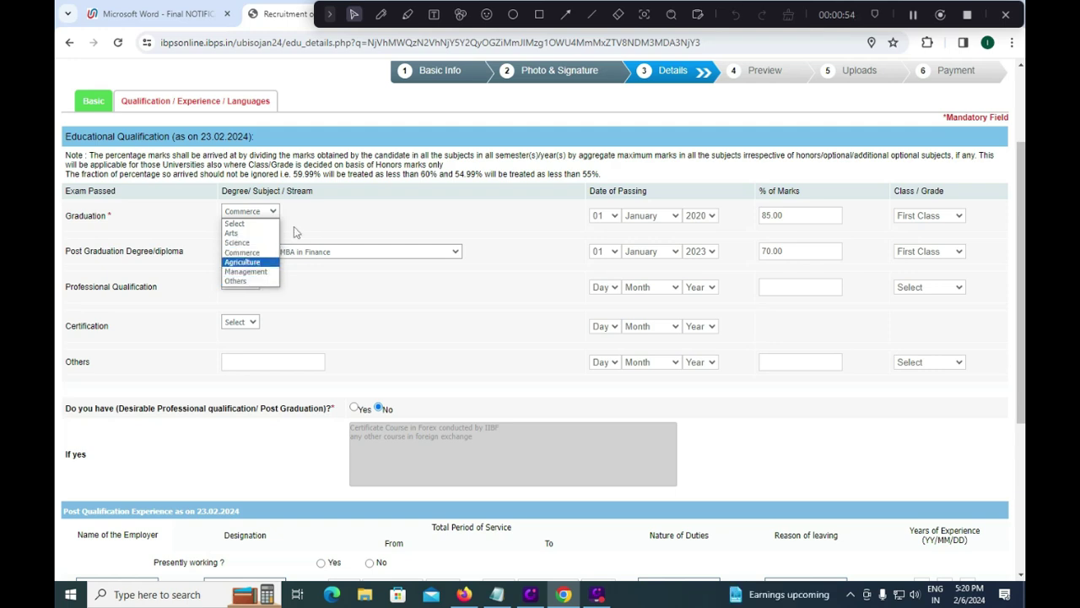
left_click(255, 252)
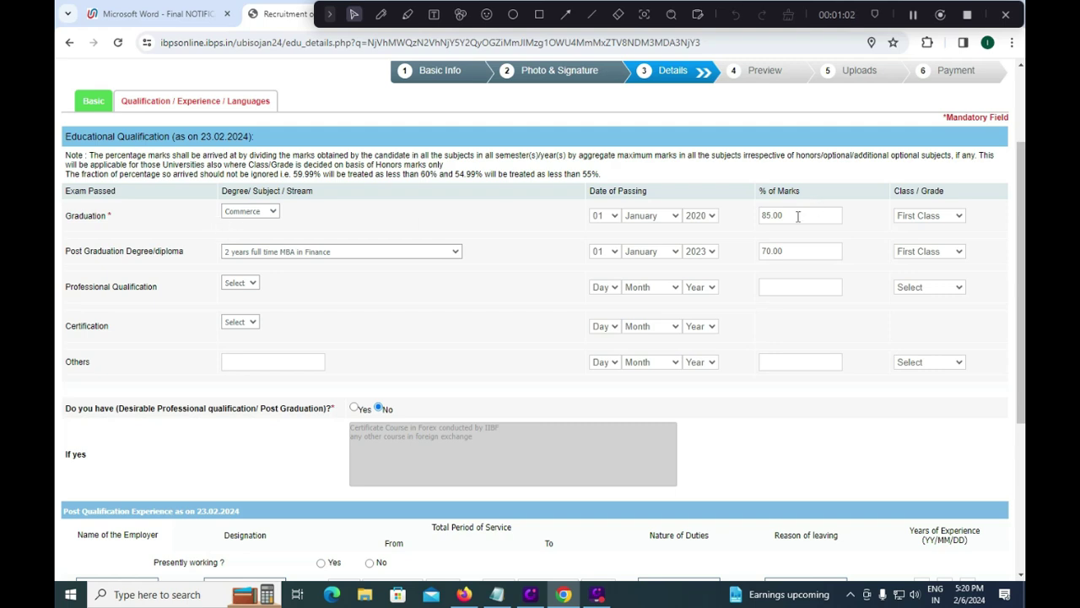
left_click(930, 218)
left_click(884, 215)
left_click(317, 253)
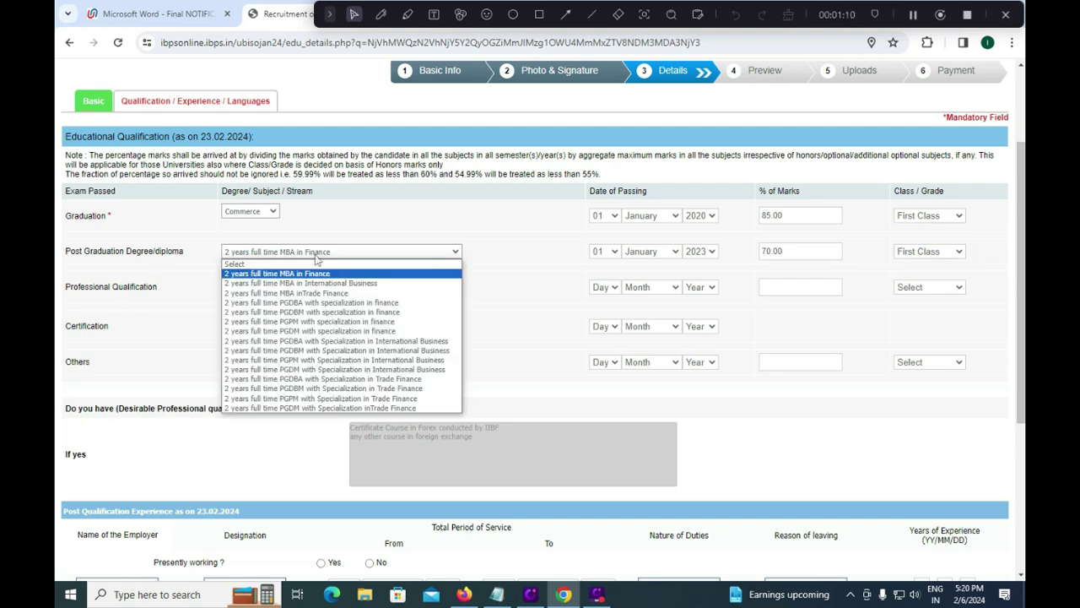
left_click(340, 253)
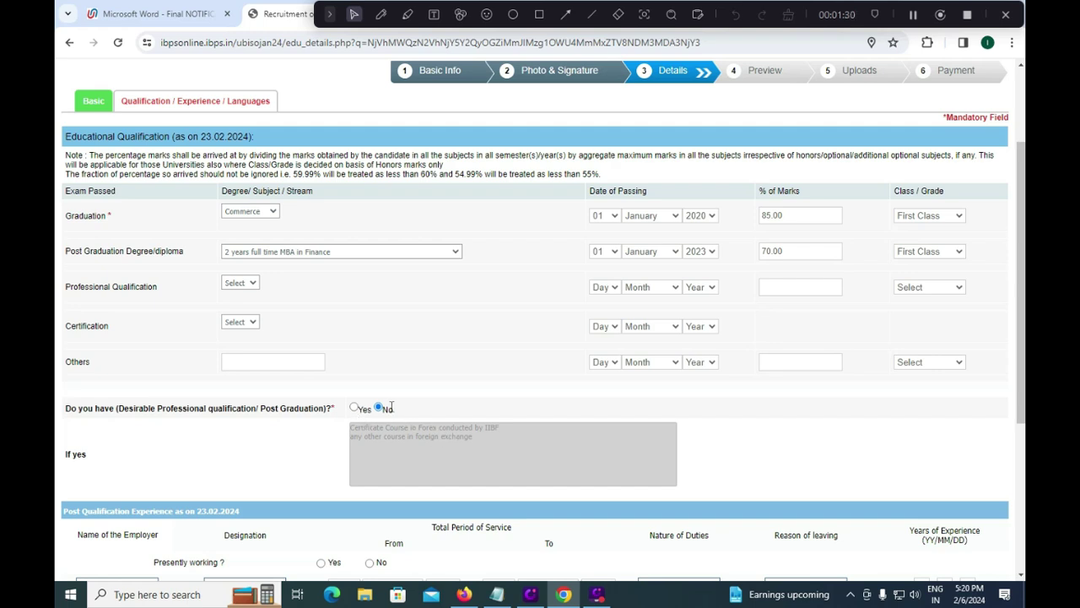
scroll(355, 445, "down", 1)
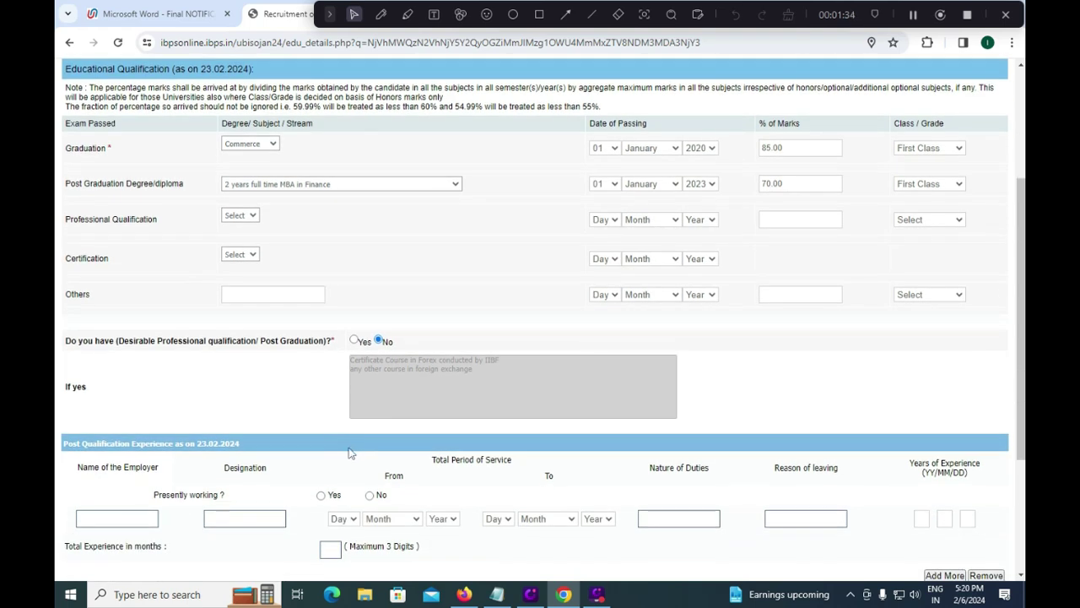
scroll(346, 456, "down", 2)
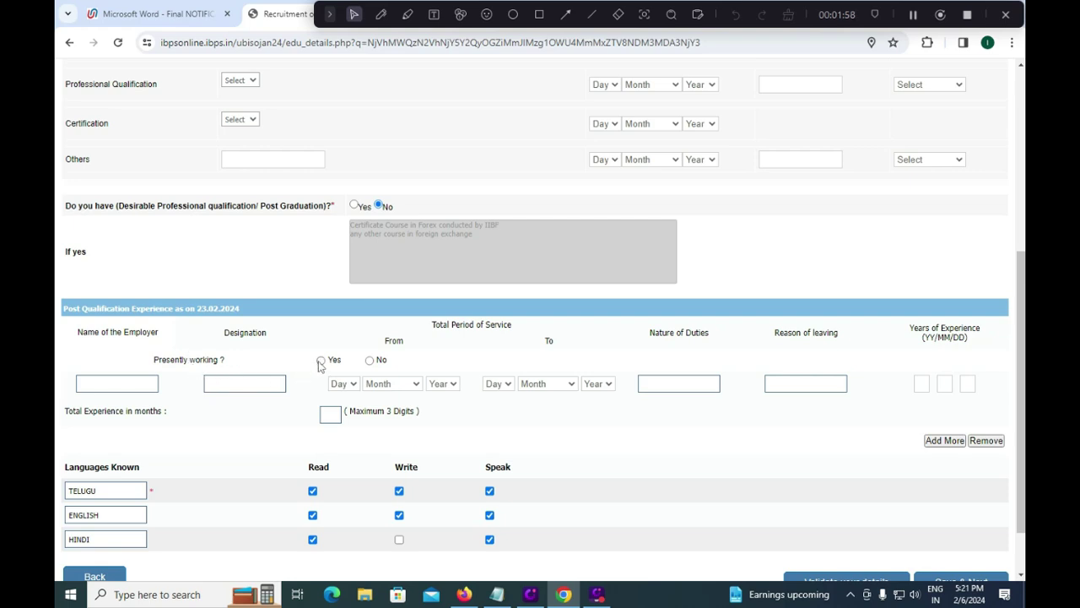
Step: Draw red marks around the Languages Known heading and rows on the education page
left_click(407, 14)
left_click(381, 15)
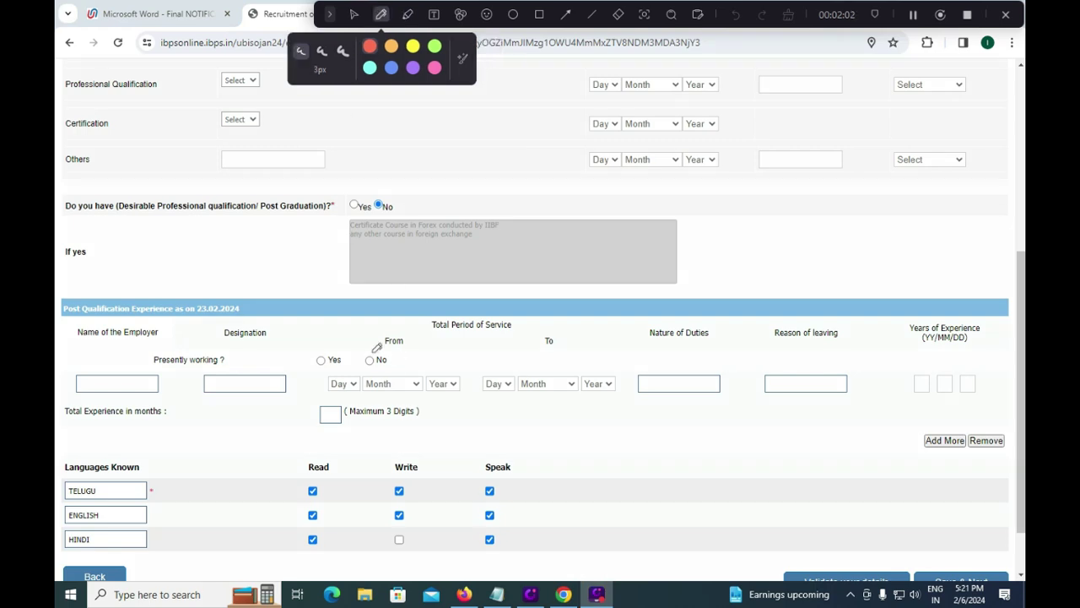
left_click_drag(369, 353, 399, 334)
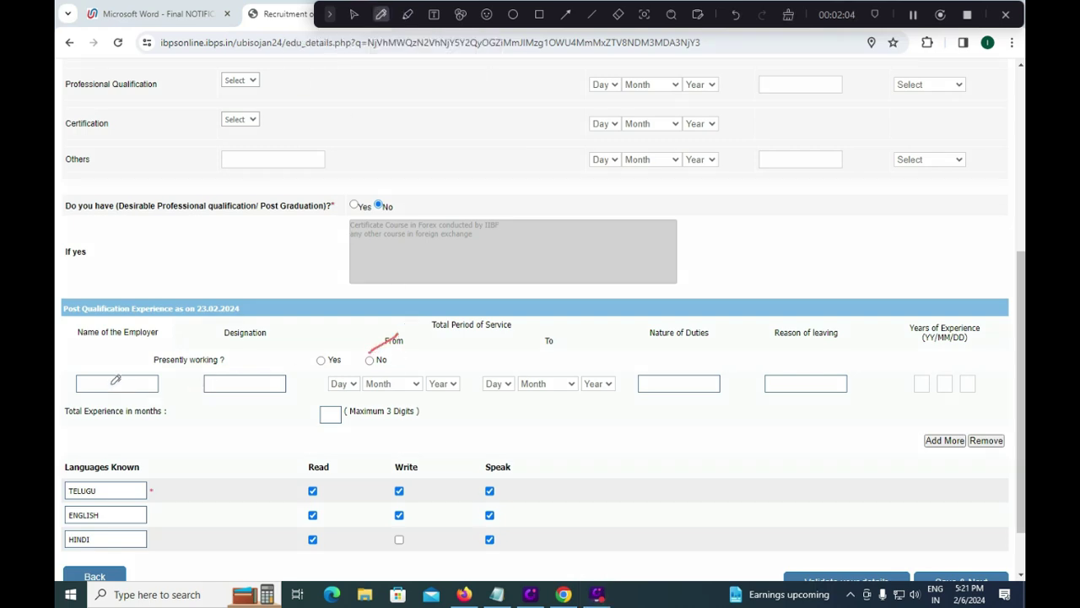
left_click_drag(104, 389, 127, 375)
left_click_drag(231, 388, 270, 366)
left_click_drag(355, 402, 403, 411)
left_click_drag(510, 405, 568, 404)
left_click_drag(668, 388, 699, 365)
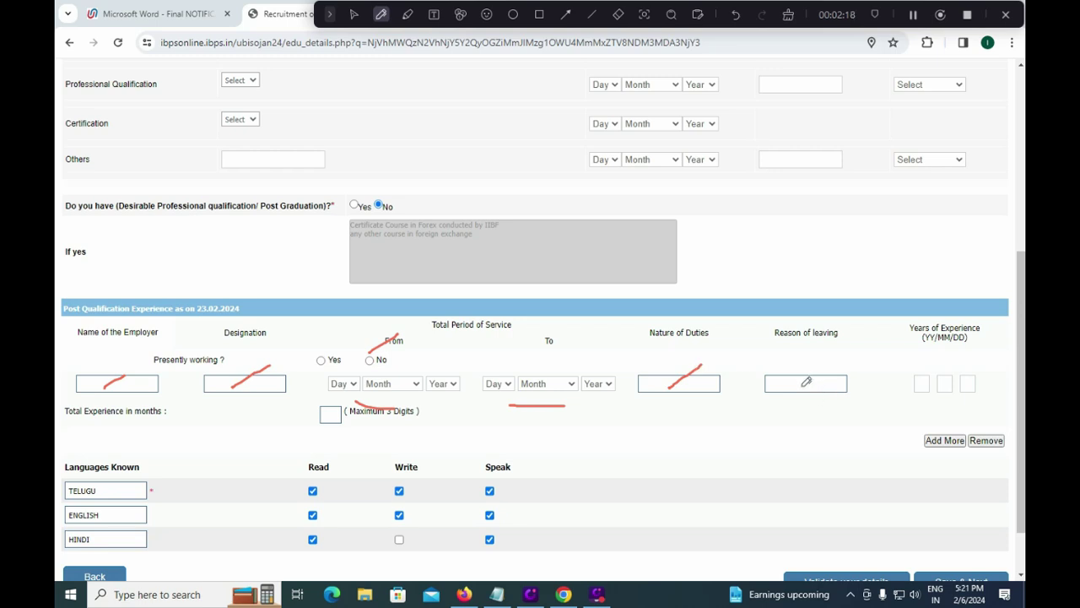
left_click_drag(800, 388, 831, 379)
left_click_drag(918, 408, 987, 405)
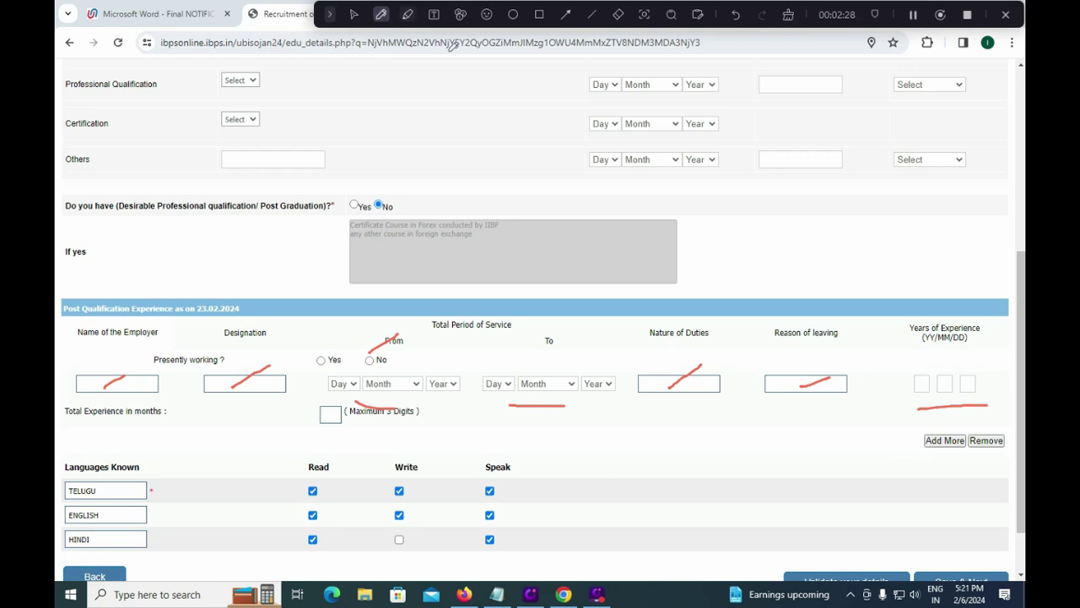
left_click_drag(924, 460, 959, 454)
left_click_drag(58, 478, 128, 442)
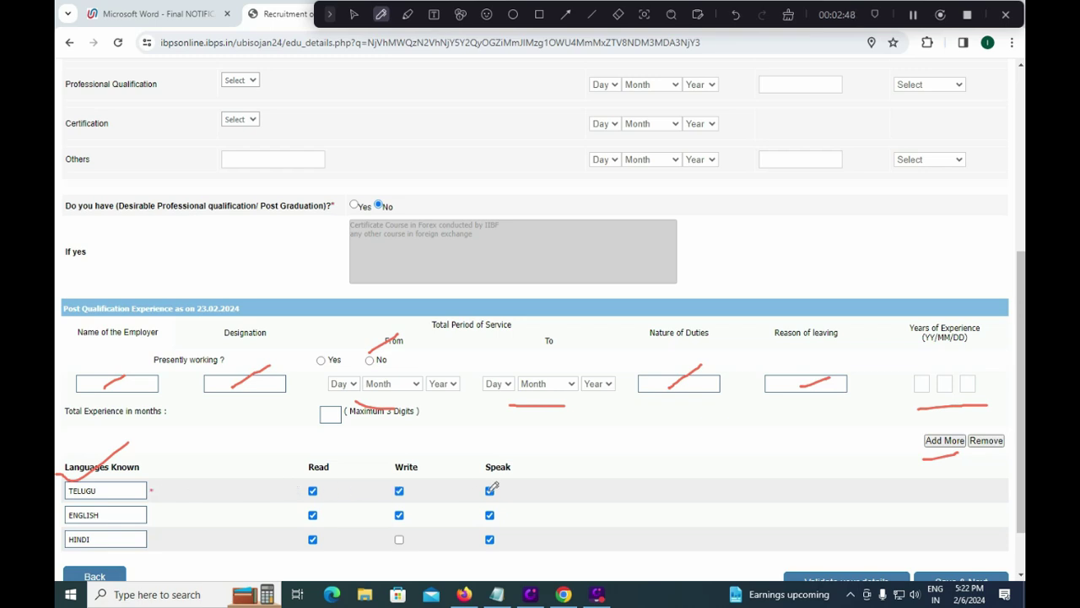
Step: Mark the Read, Write and Speak columns in red
left_click_drag(323, 486, 352, 470)
left_click_drag(432, 482, 449, 470)
left_click_drag(544, 496, 575, 475)
Step: Scroll down and outline the Save & Next button and the go-back option in red
left_click(354, 14)
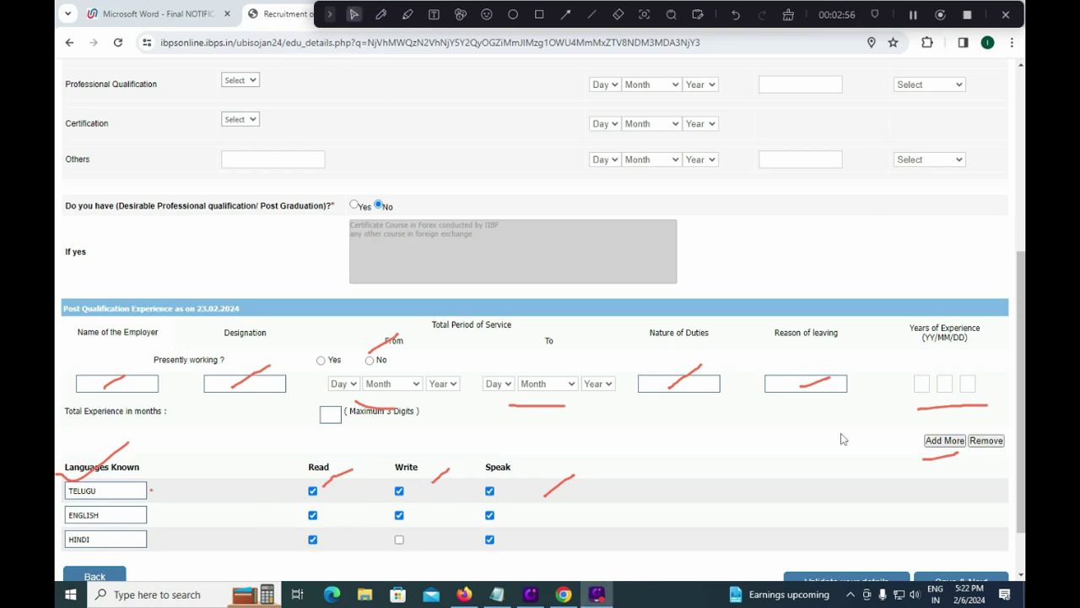
scroll(844, 438, "down", 1)
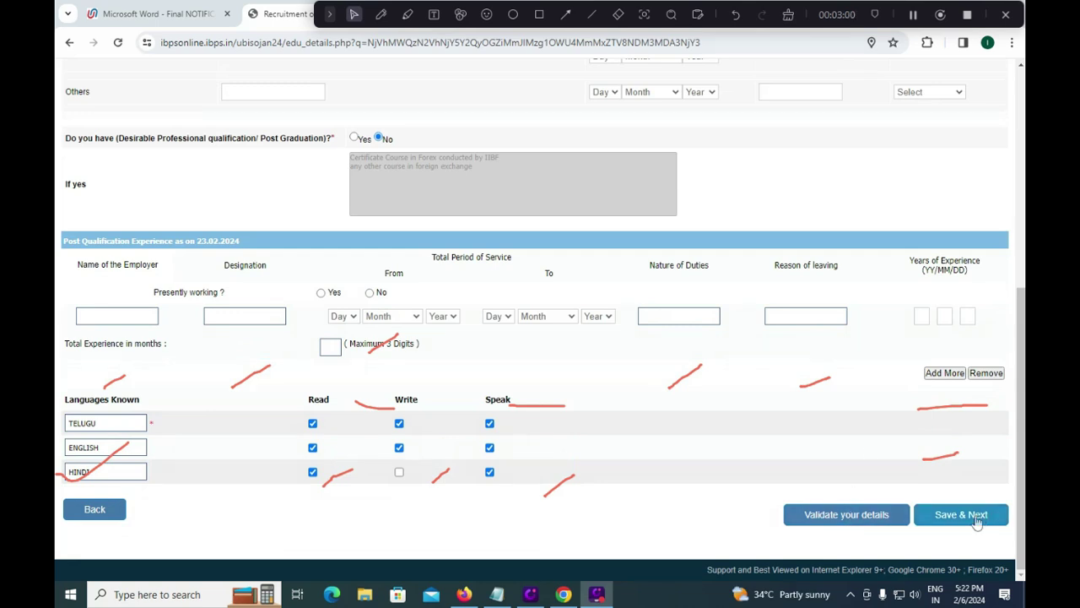
left_click(539, 14)
mouse_move(914, 492)
left_mouse_down()
mouse_move(979, 535)
mouse_move(1018, 534)
left_mouse_up()
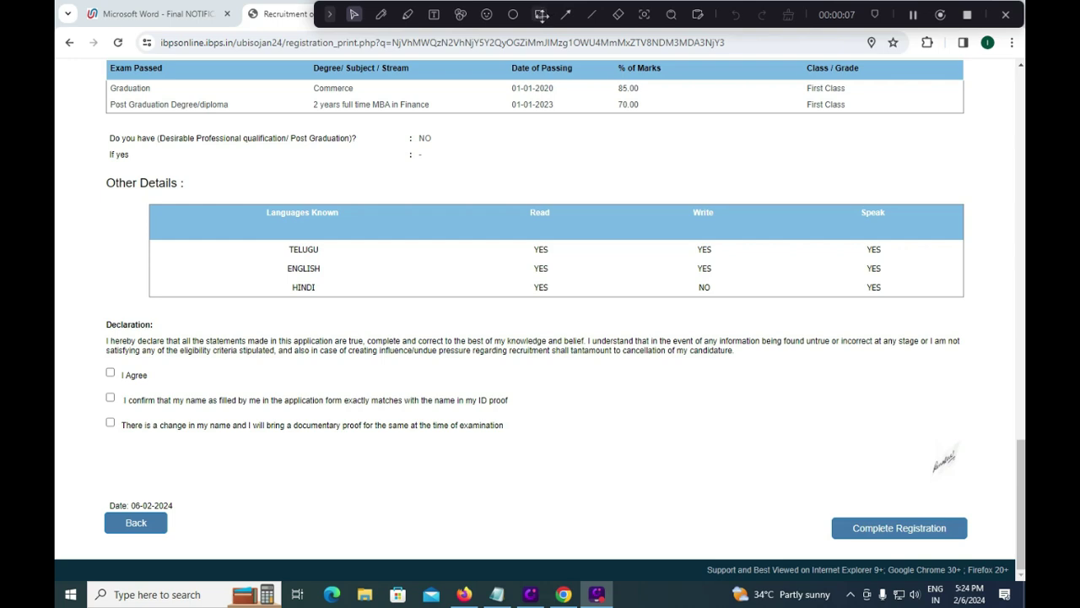
left_click(539, 15)
mouse_move(85, 502)
left_mouse_down()
mouse_move(154, 540)
mouse_move(192, 537)
left_mouse_up()
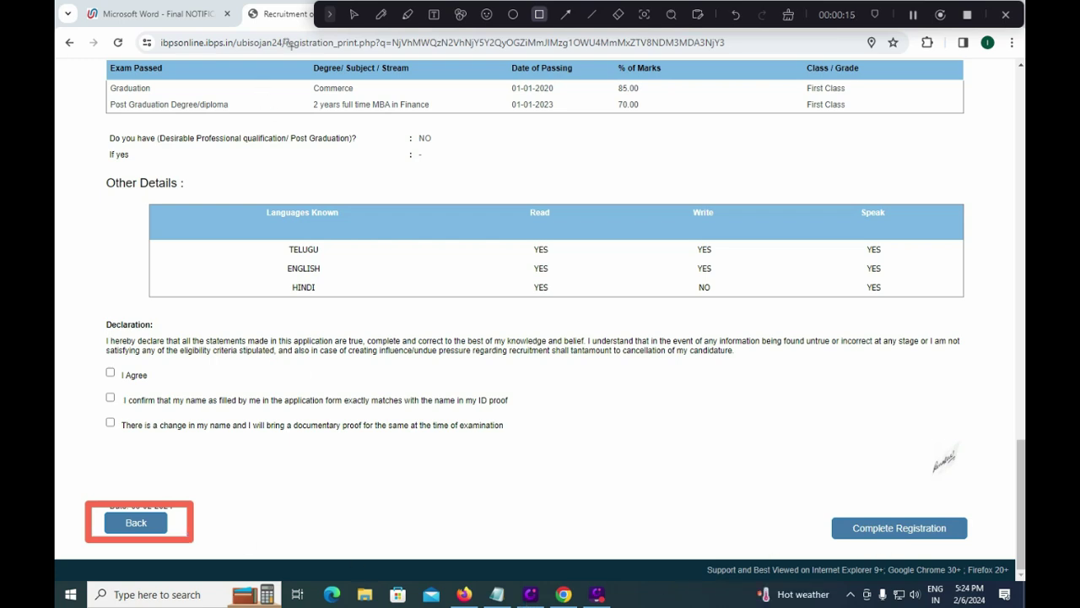
left_click(358, 14)
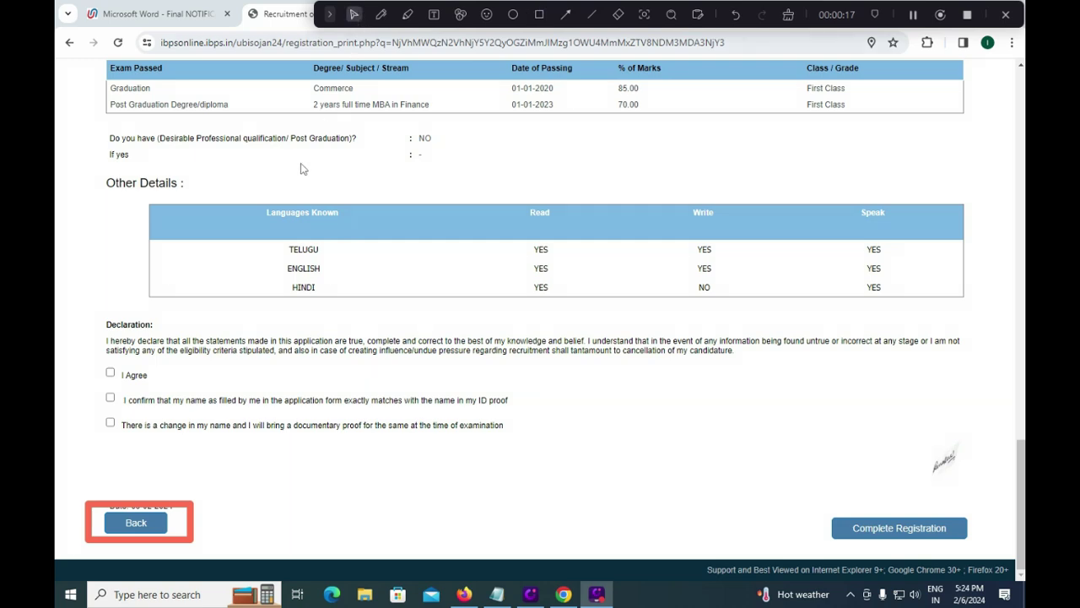
Step: Tick 'I Agree' and the name-matches-ID-proof declaration, then erase the red outline
left_click(111, 376)
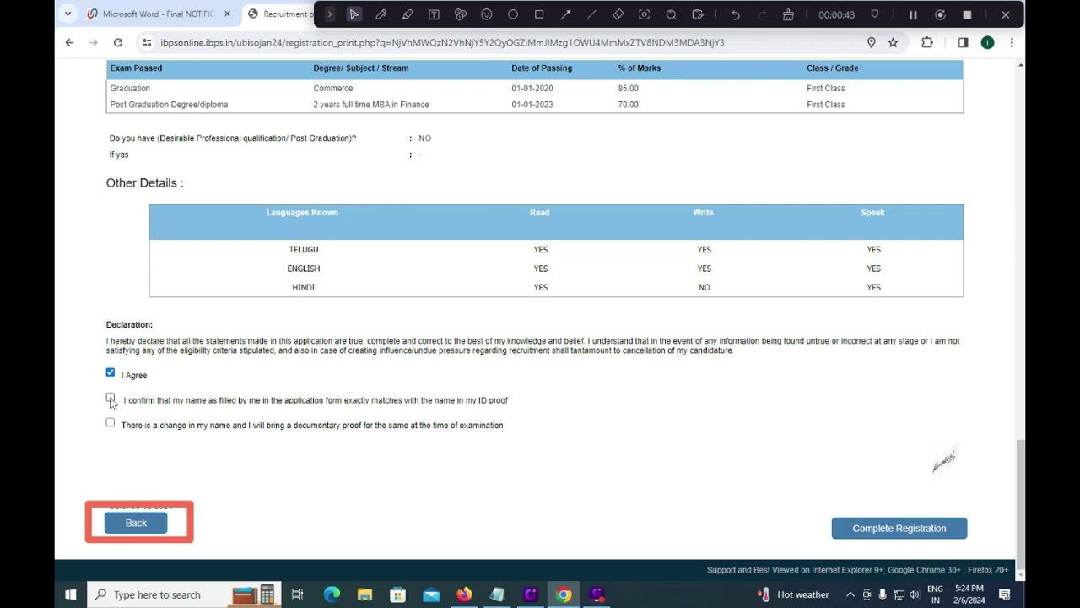
left_click(110, 400)
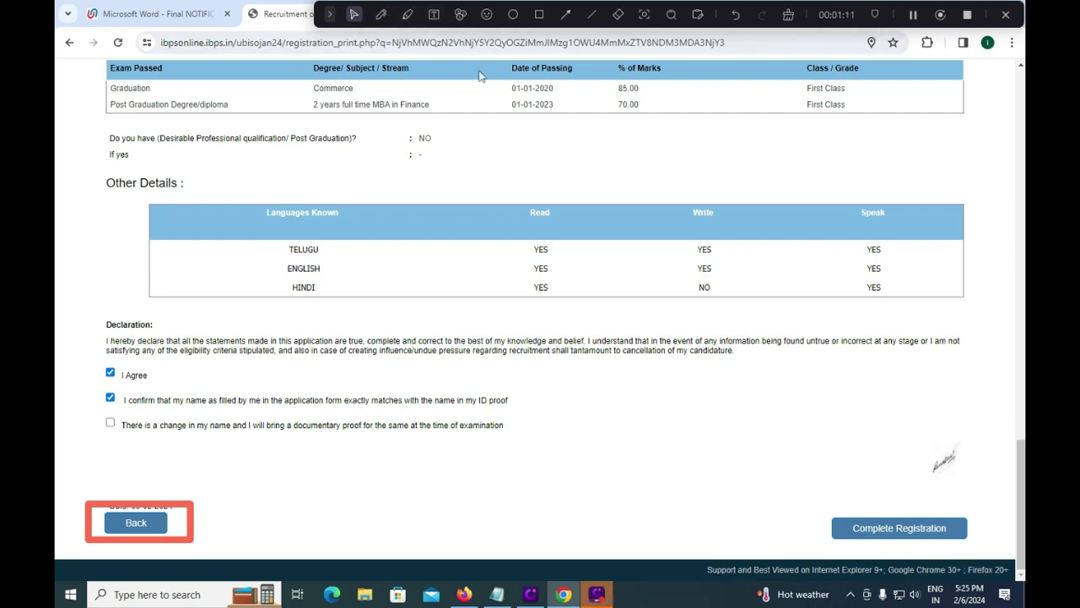
left_click(618, 14)
left_click(193, 505)
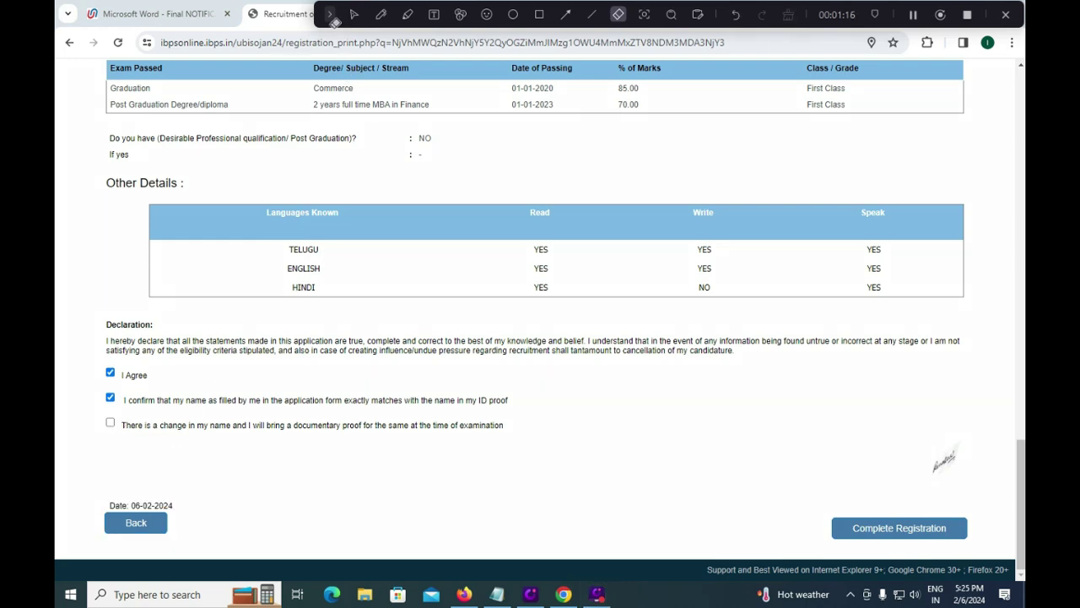
left_click(353, 15)
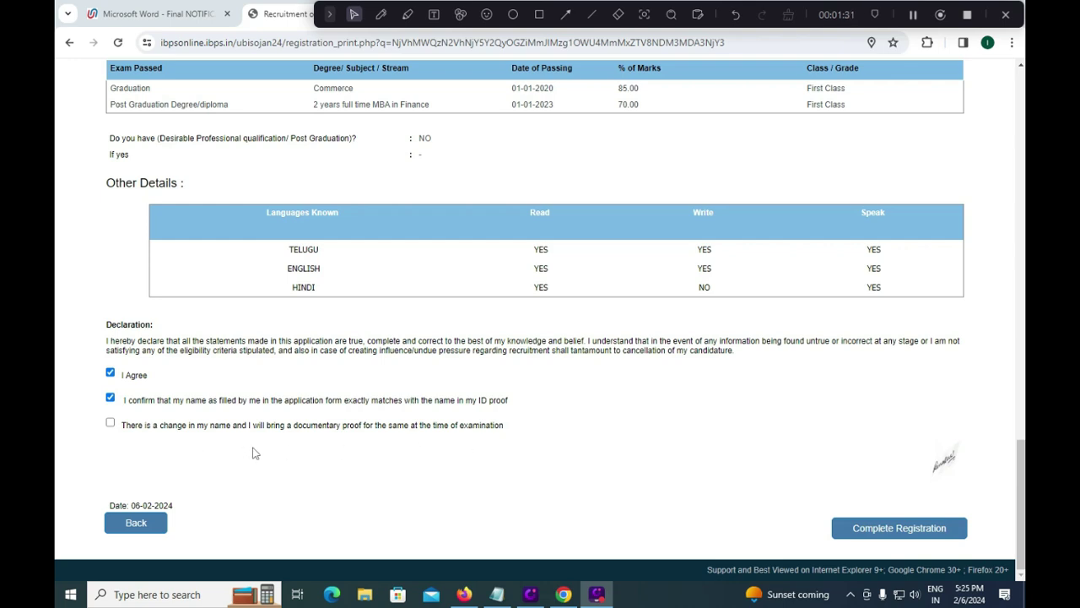
Step: Complete the registration, accepting the data-lock warning and confirming to continue
left_click(887, 532)
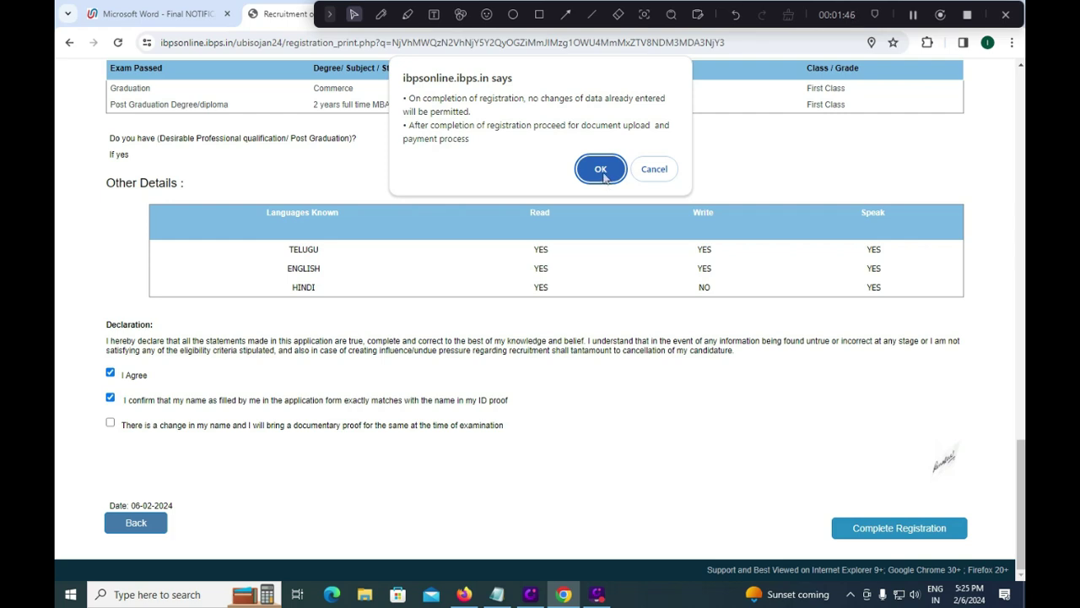
left_click(603, 176)
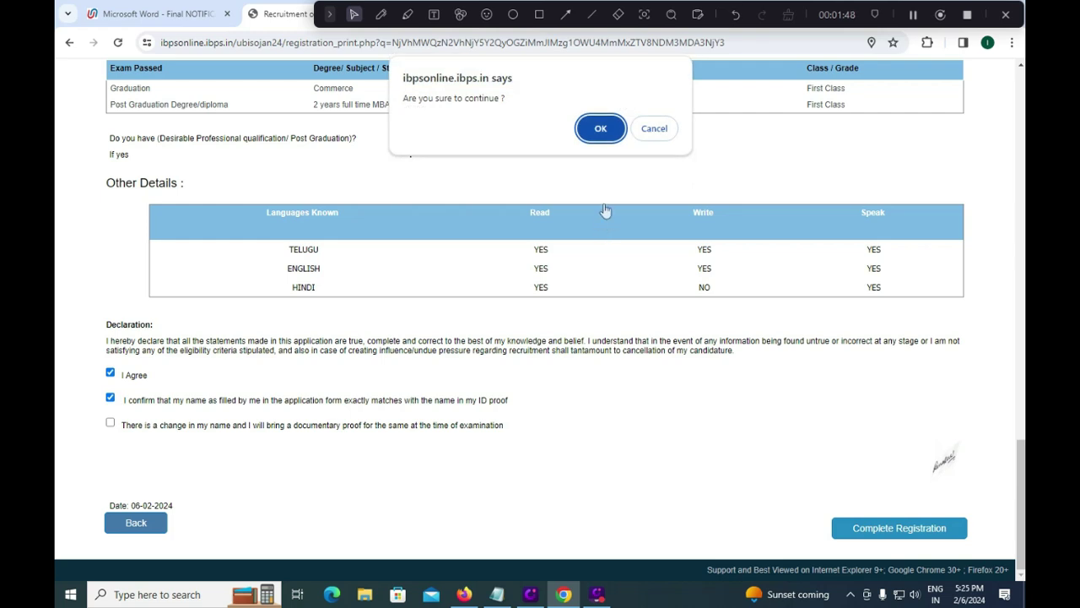
left_click(600, 133)
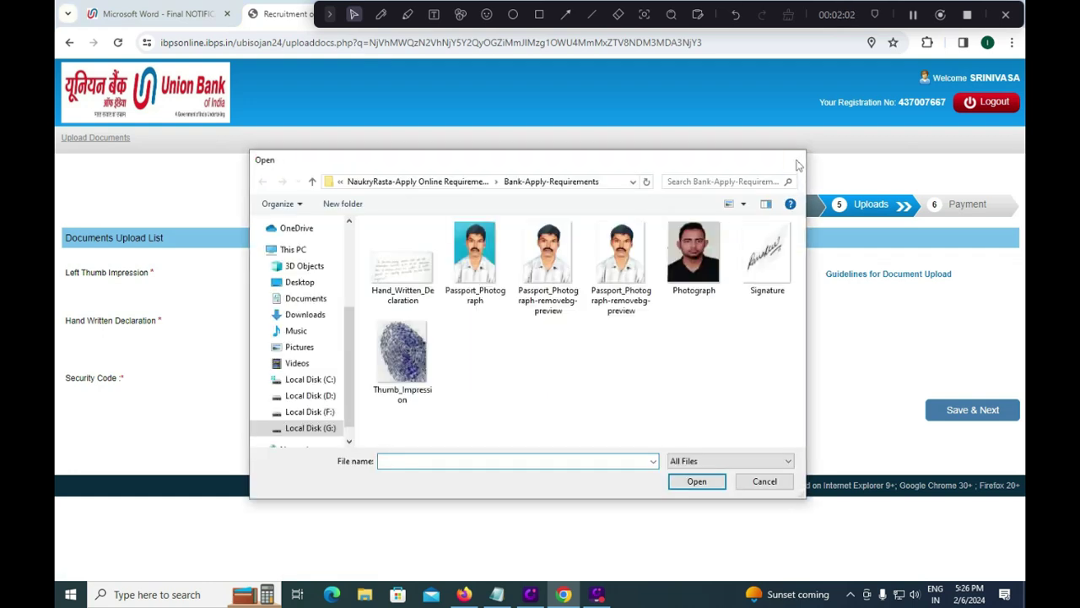
Step: Dismiss the file picker and enter the security code shown in the image
key("Escape")
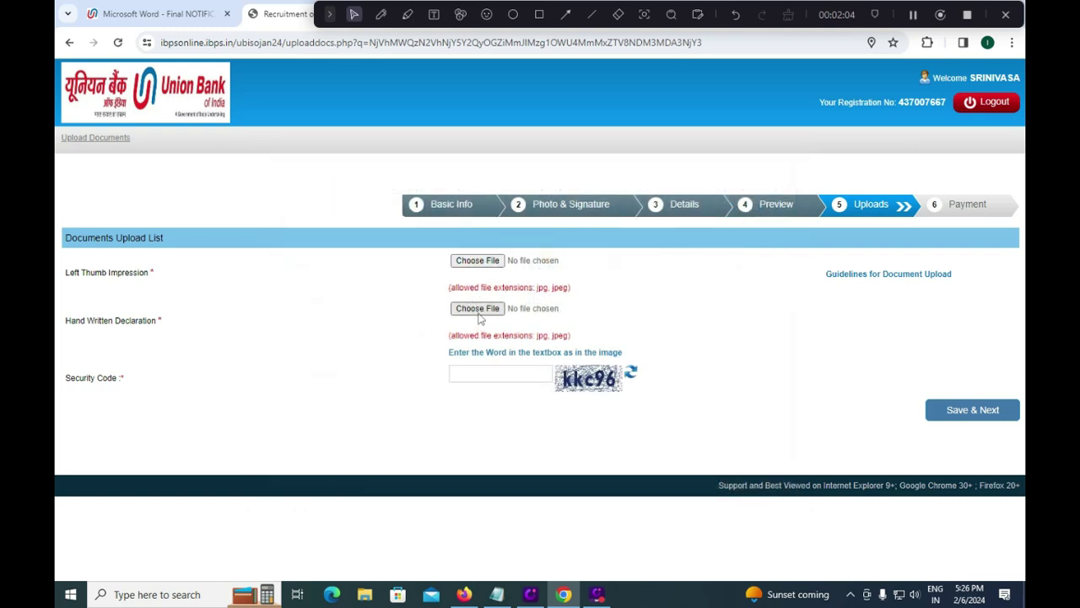
left_click(489, 377)
type("KKC96")
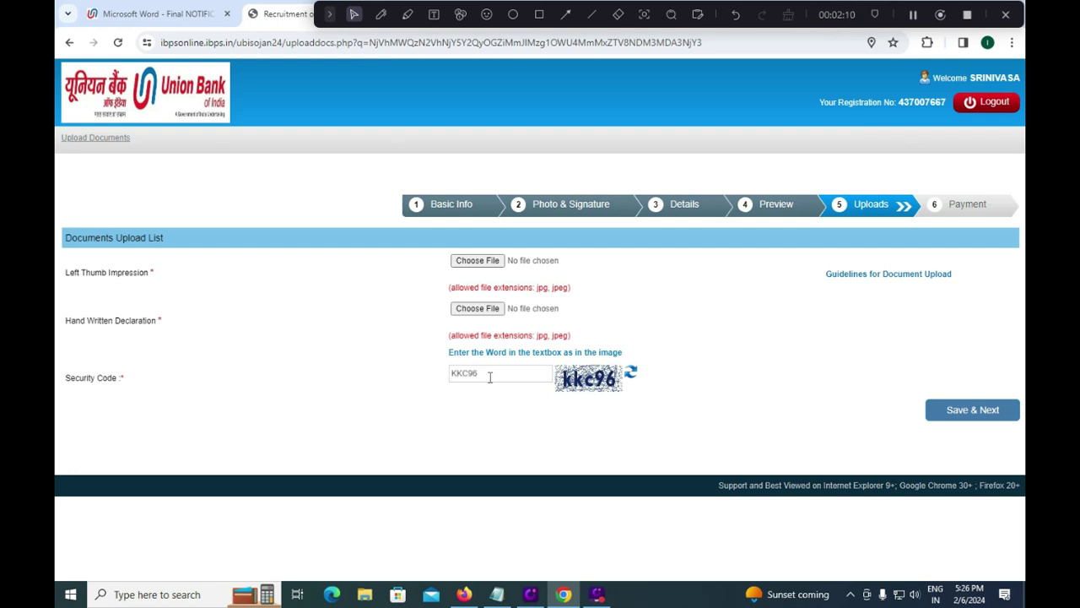
Step: In the notification PDF, search 'THUMB' and highlight the thumb impression ink requirement
left_click(155, 15)
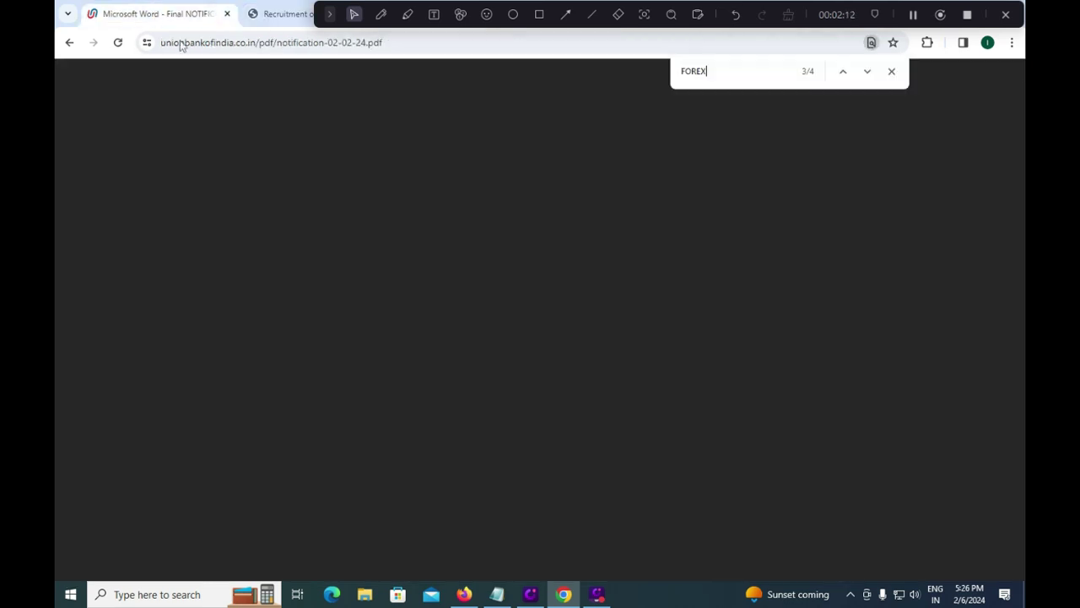
key("ctrl+f")
type("THUMB")
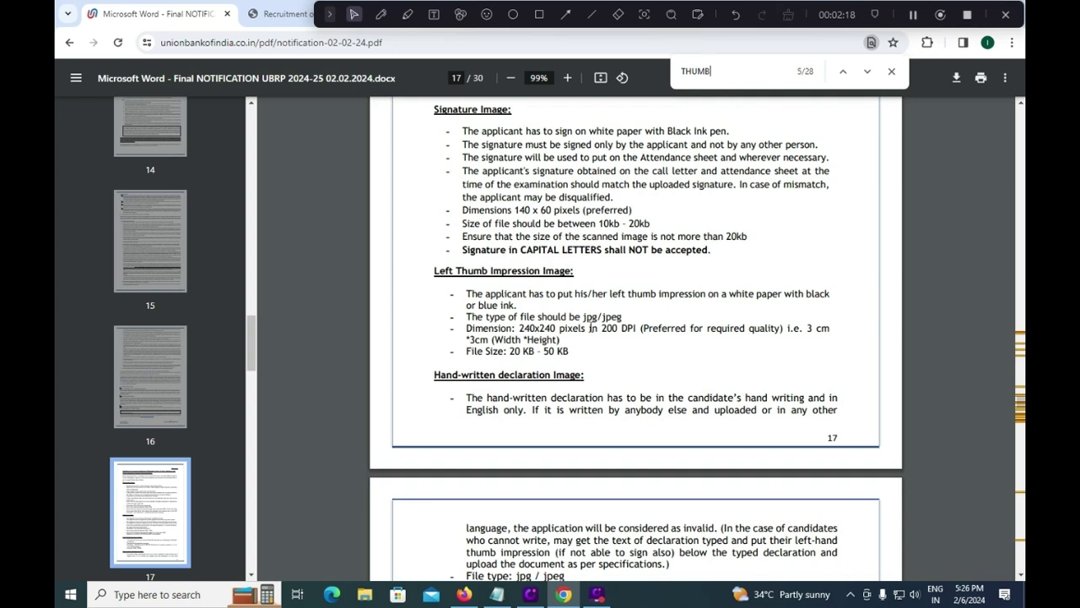
left_click_drag(806, 294, 824, 304)
Step: Highlight the hand-written declaration wording and its image size limits
scroll(556, 351, "down", 2)
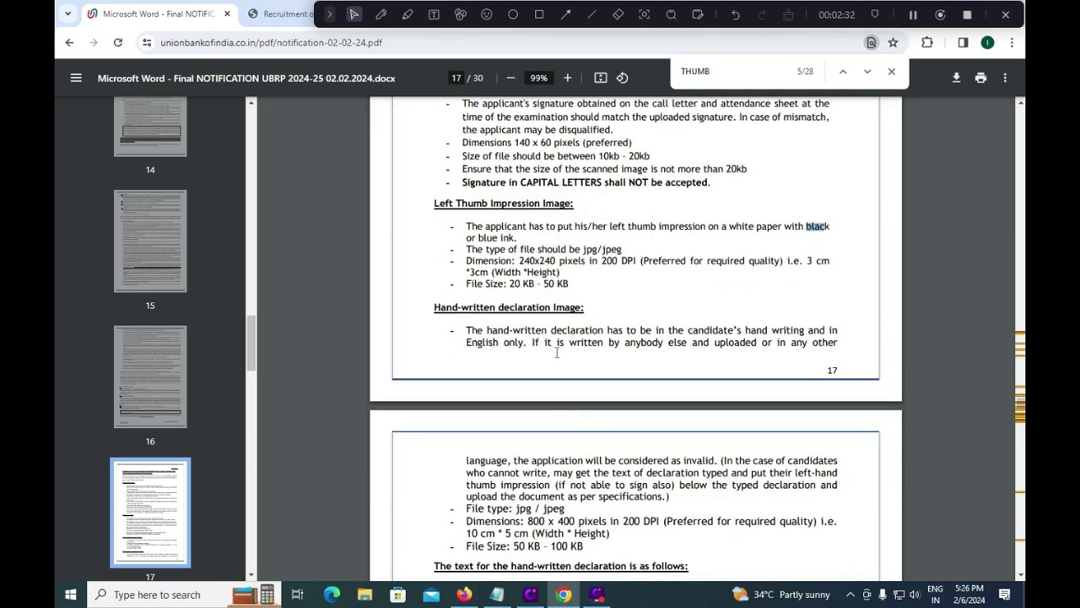
scroll(556, 351, "down", 3)
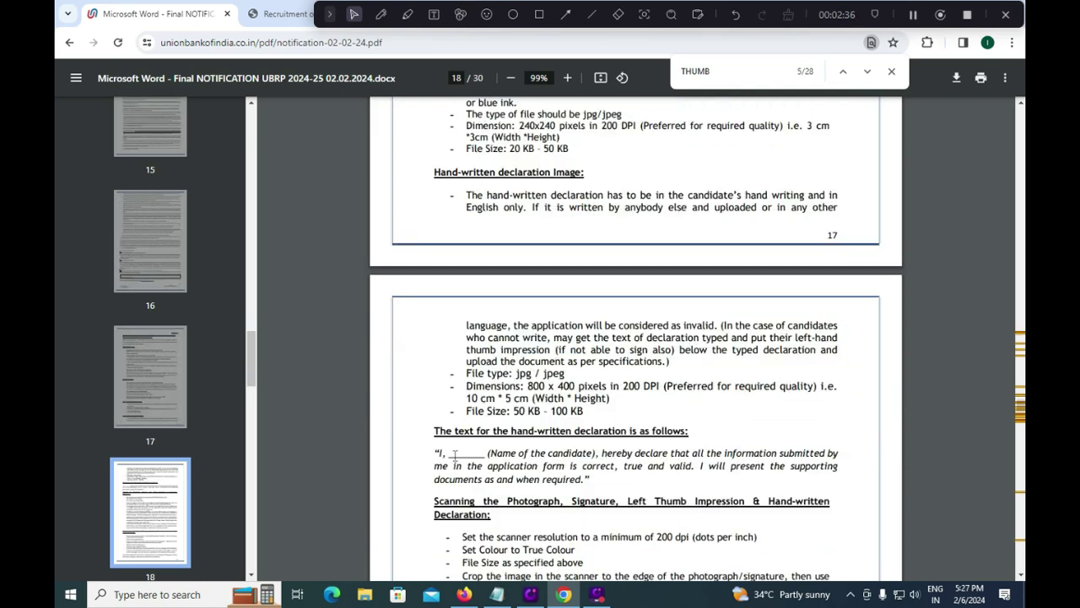
left_click_drag(436, 454, 593, 479)
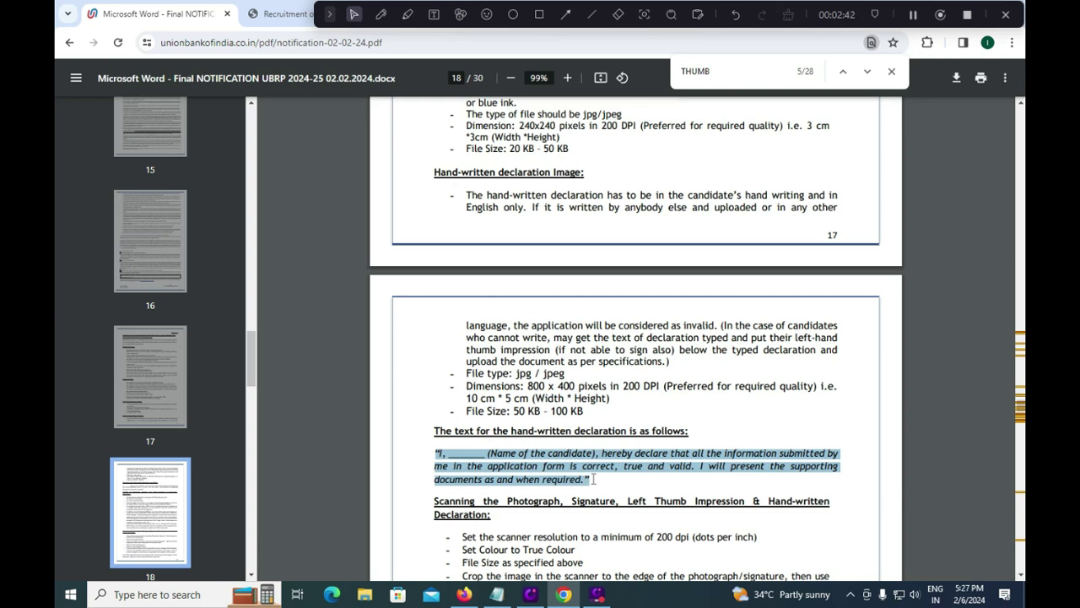
left_click_drag(548, 398, 513, 411)
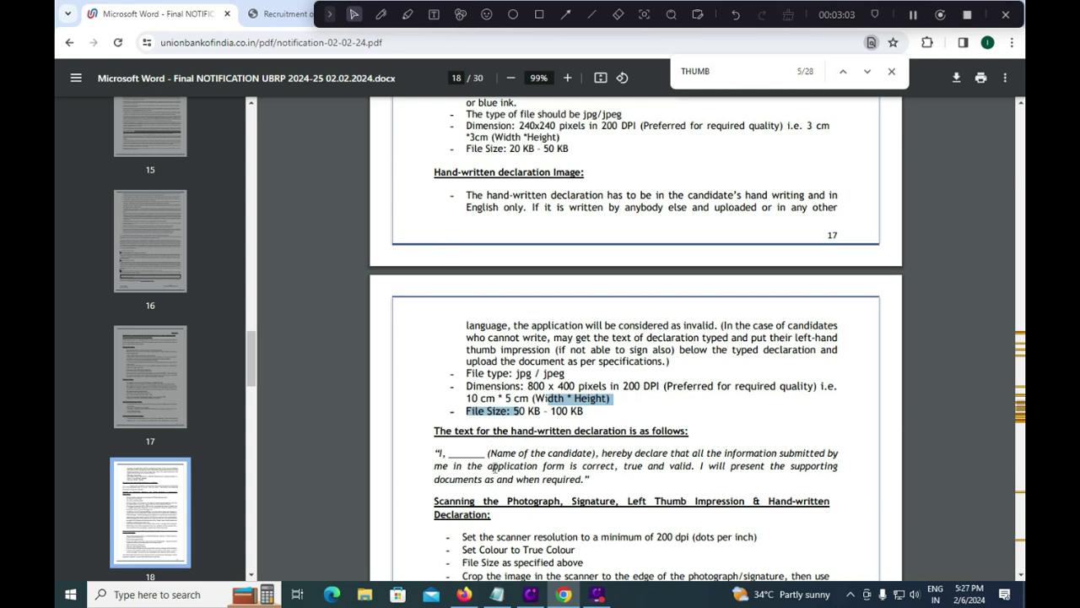
left_click_drag(437, 454, 589, 480)
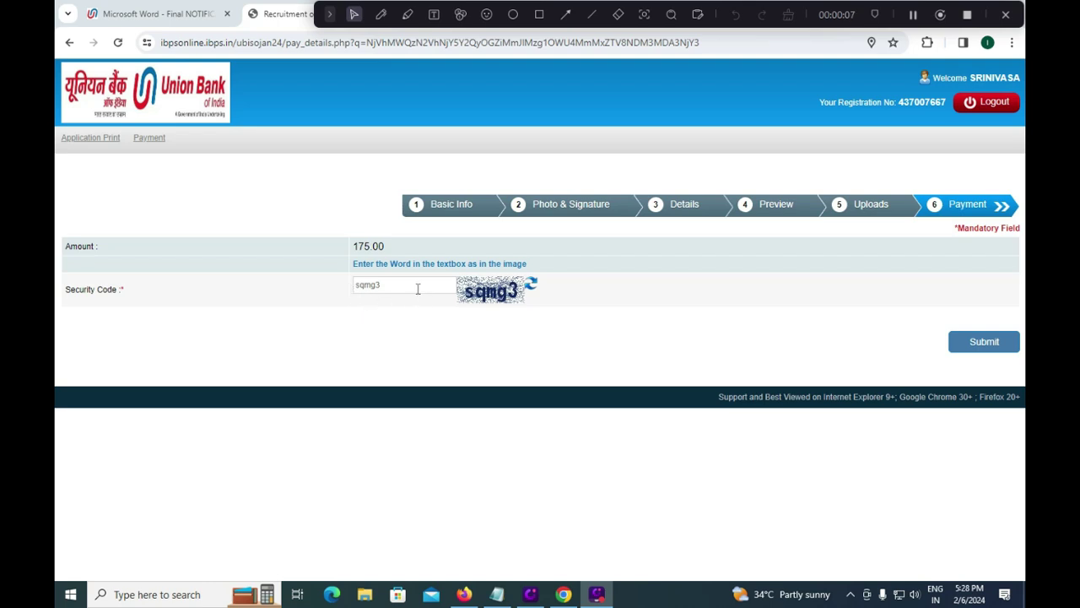
Step: Submit the Payment step with the 175.00 fee and confirm the submission
left_click(981, 346)
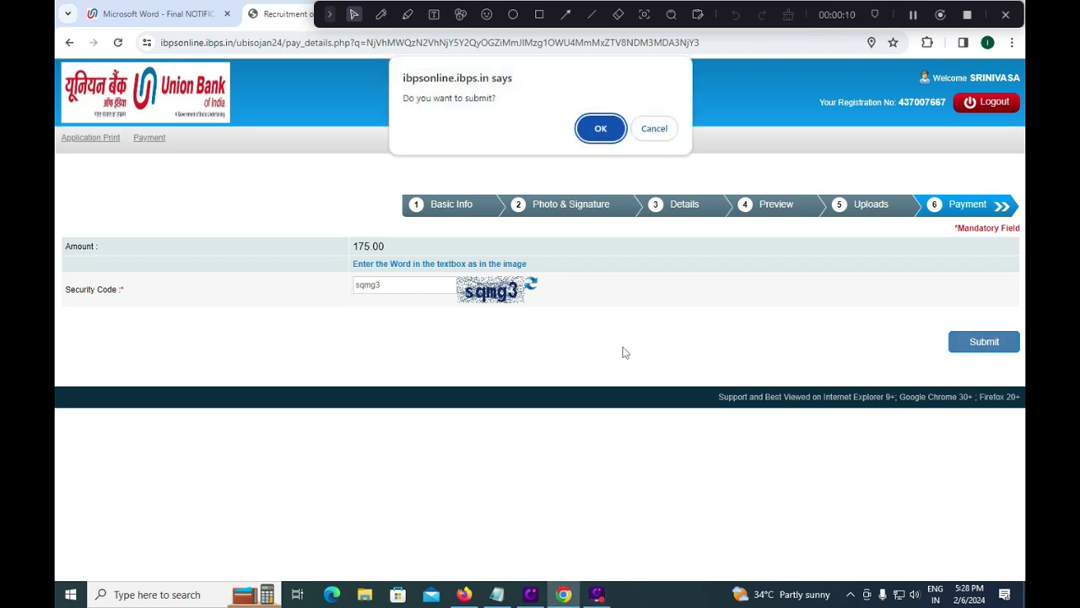
left_click(608, 136)
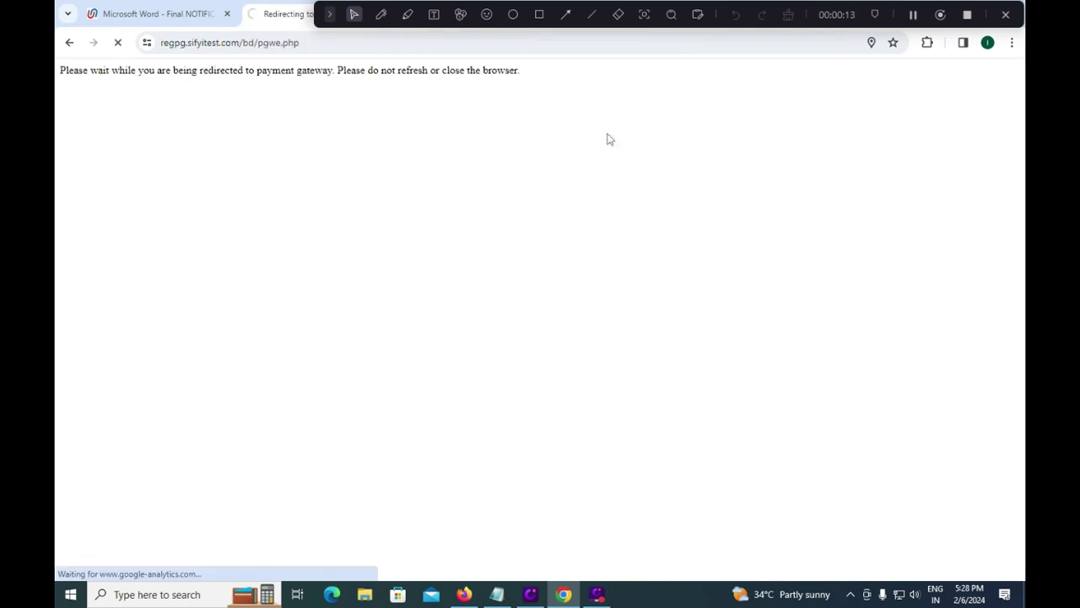